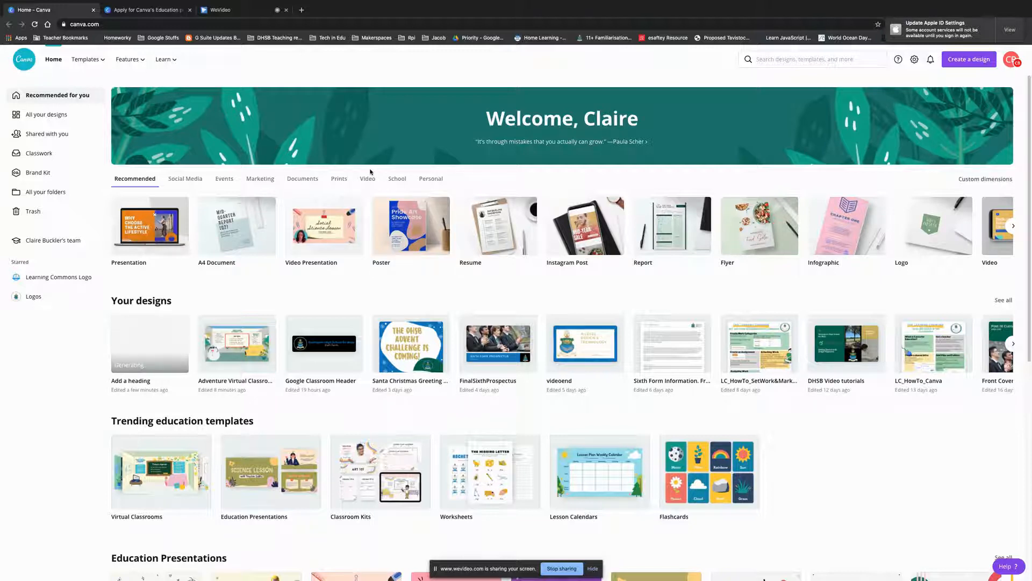
# Review the Canva for Education application page, including the eligibility information, application process and form questions, and close the page
pyautogui.click(153, 11)
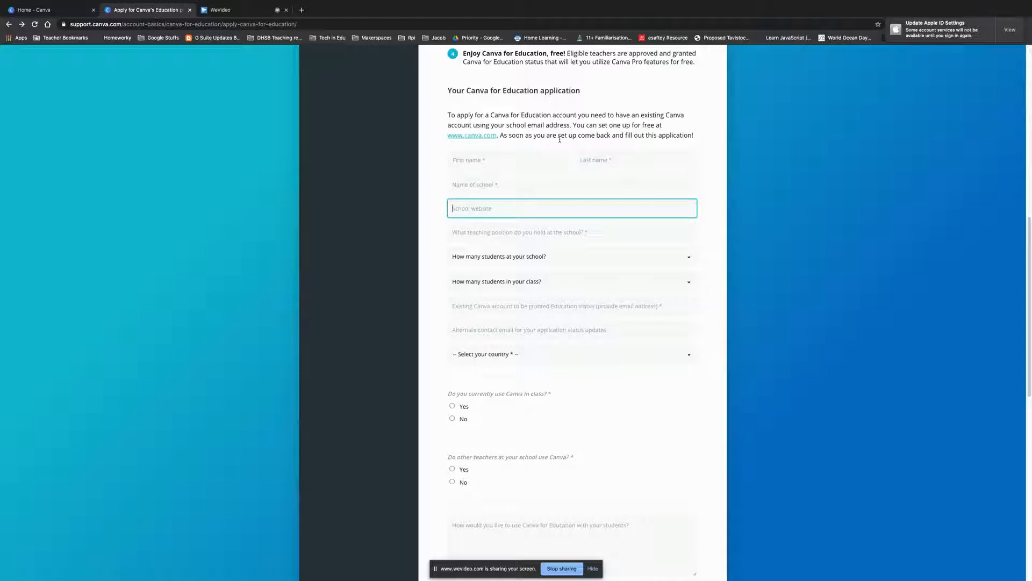
pyautogui.scroll(-4, 560, 139)
pyautogui.scroll(12, 560, 139)
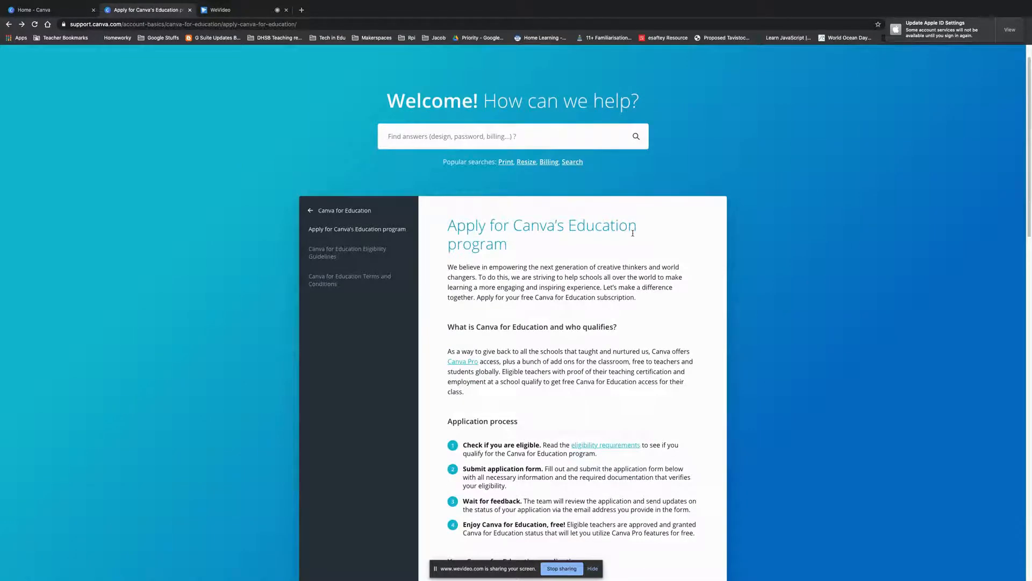
pyautogui.scroll(-3, 649, 240)
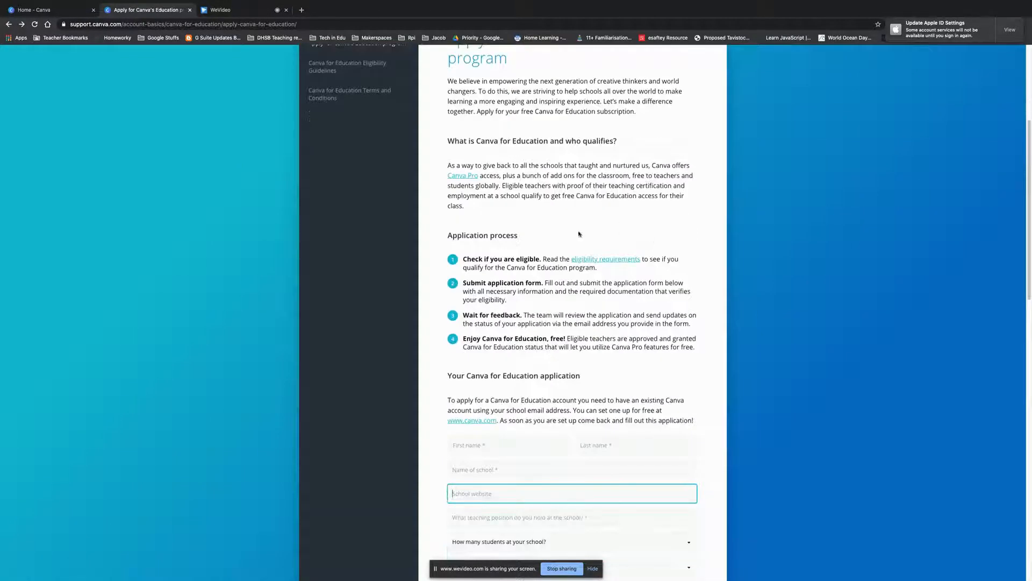
pyautogui.scroll(-4, 715, 293)
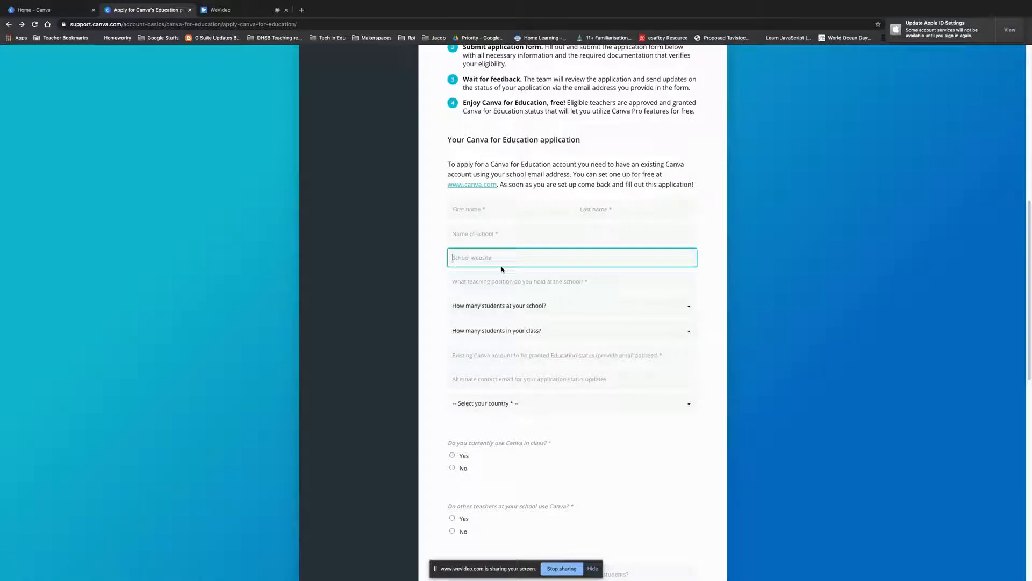
pyautogui.scroll(-3, 503, 269)
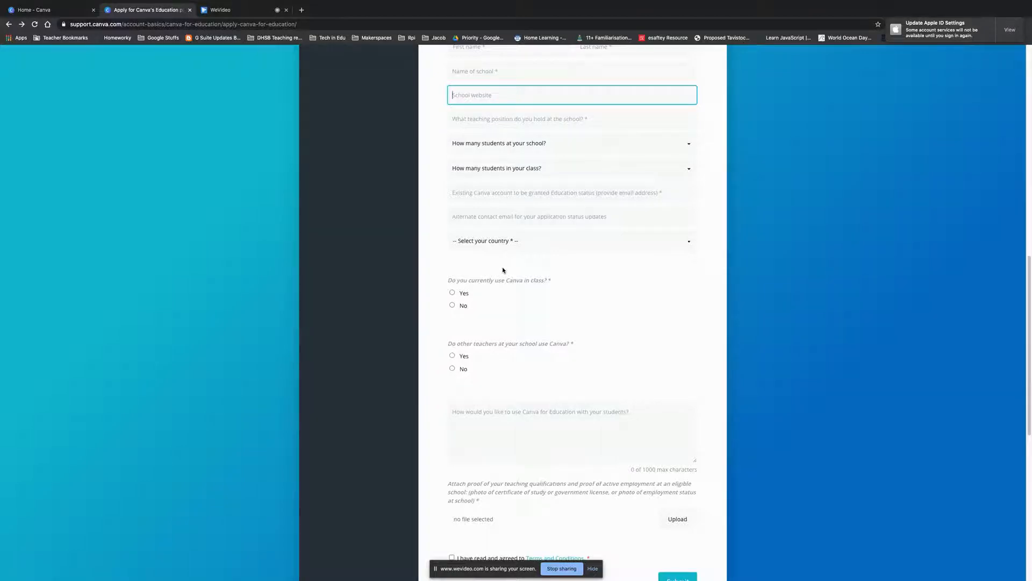
pyautogui.scroll(12, 503, 270)
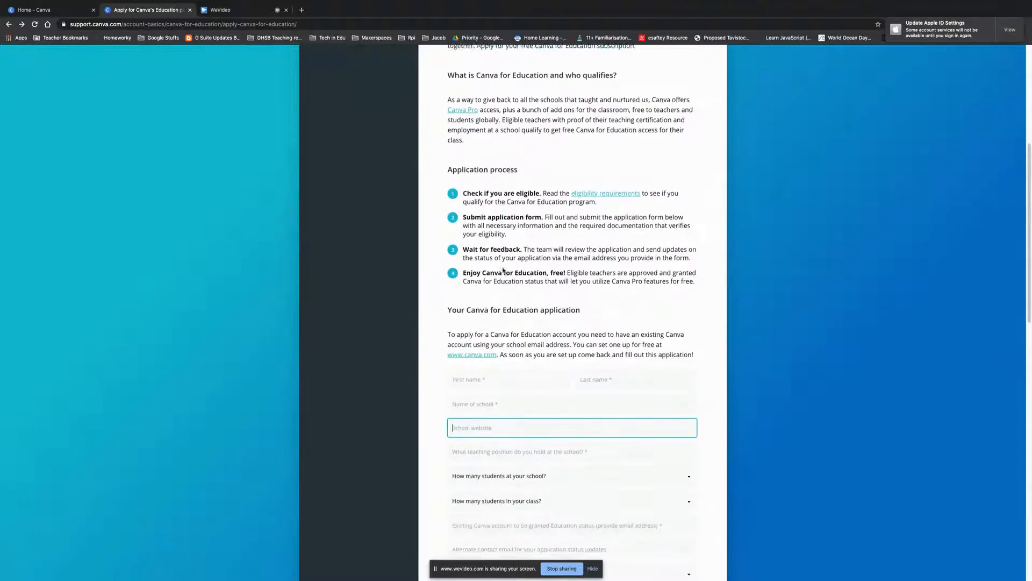
pyautogui.scroll(2, 504, 270)
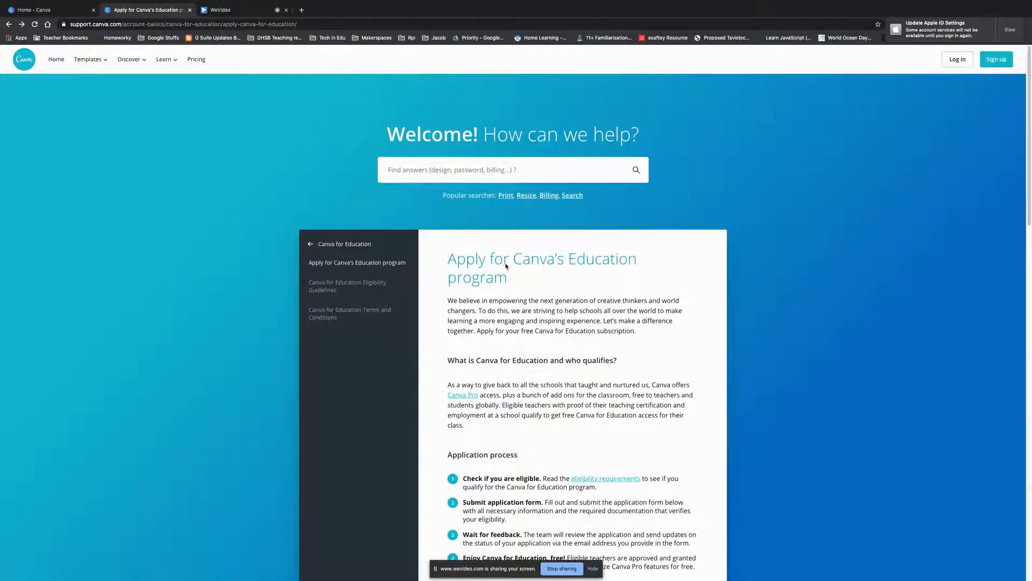
pyautogui.click(190, 10)
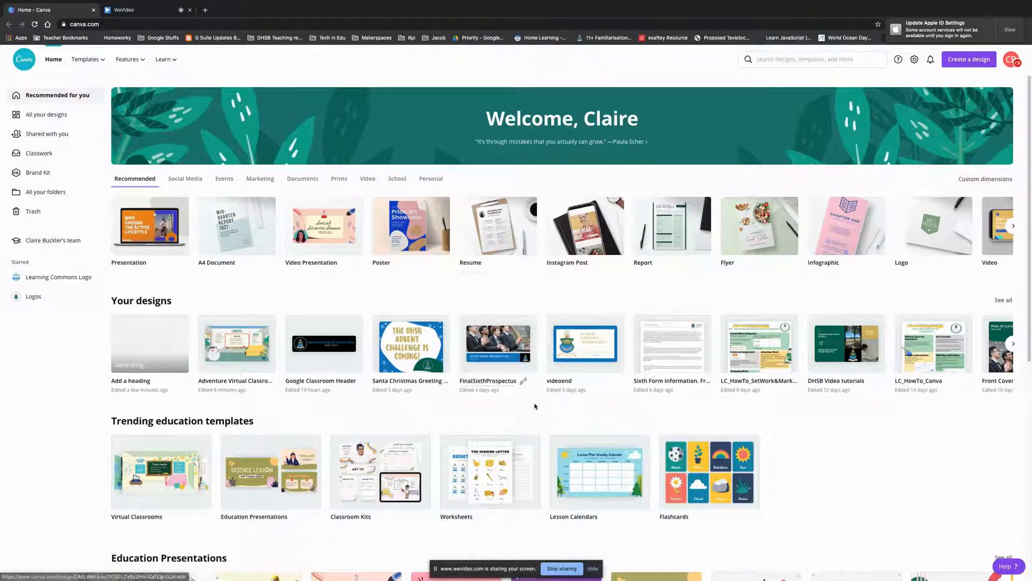
# Open the Virtual Classrooms collection from the trending education templates
pyautogui.scroll(-2, 1031, 281)
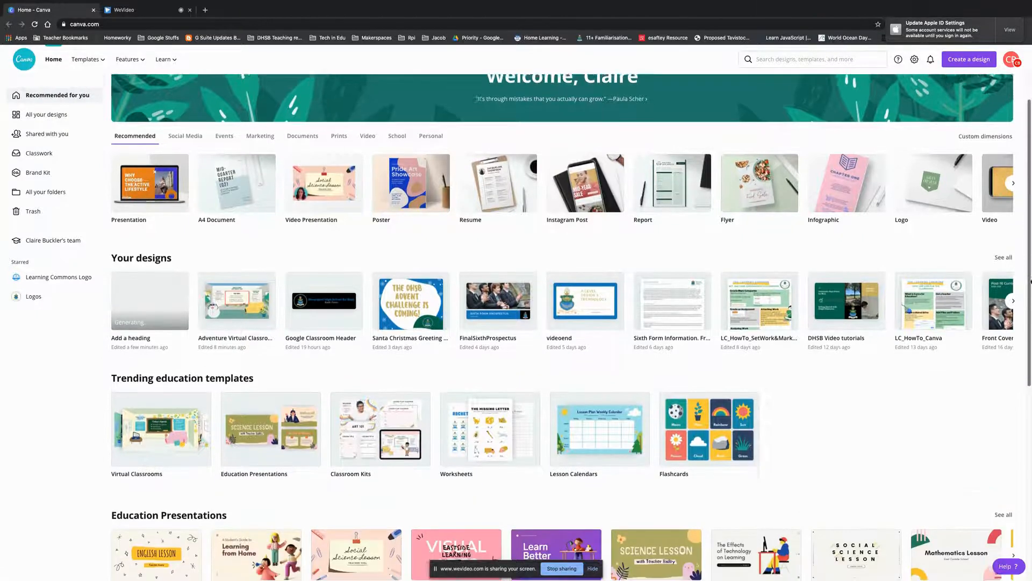
pyautogui.scroll(-4, 1031, 280)
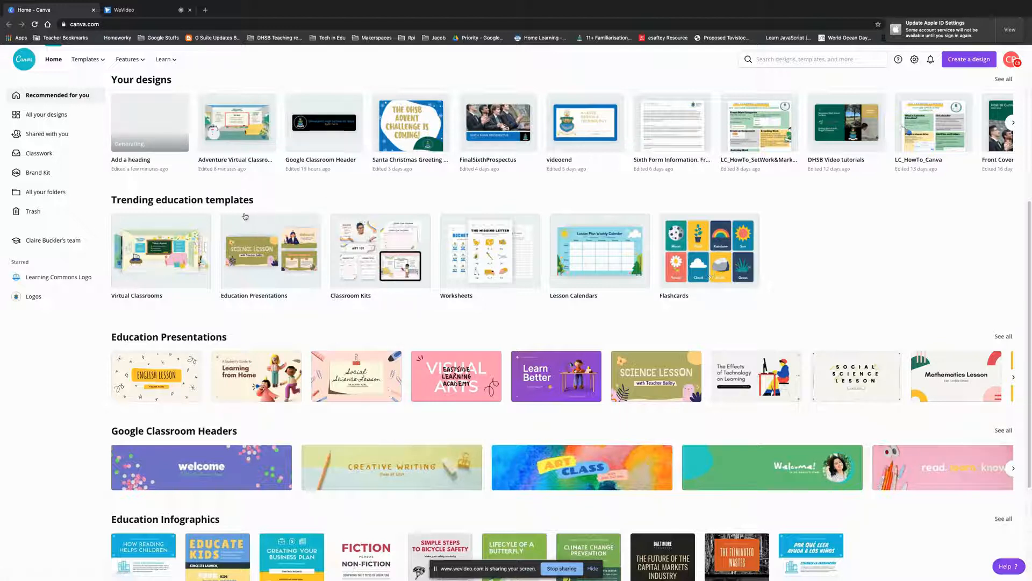
pyautogui.click(149, 266)
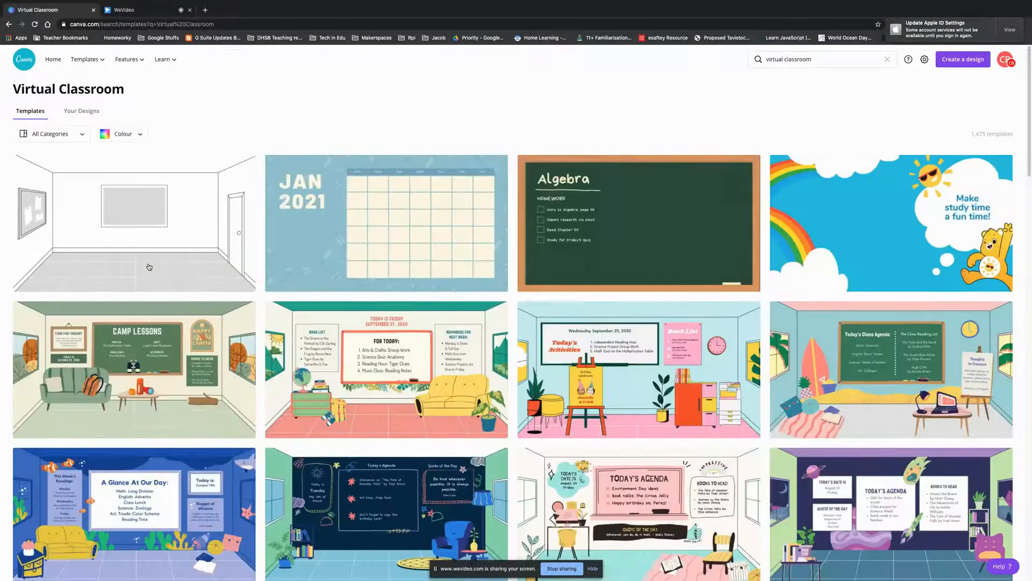
# Browse the virtual classroom templates and open the one with a green-framed agenda board, pink armchair and yellow floor
pyautogui.scroll(-5, 751, 320)
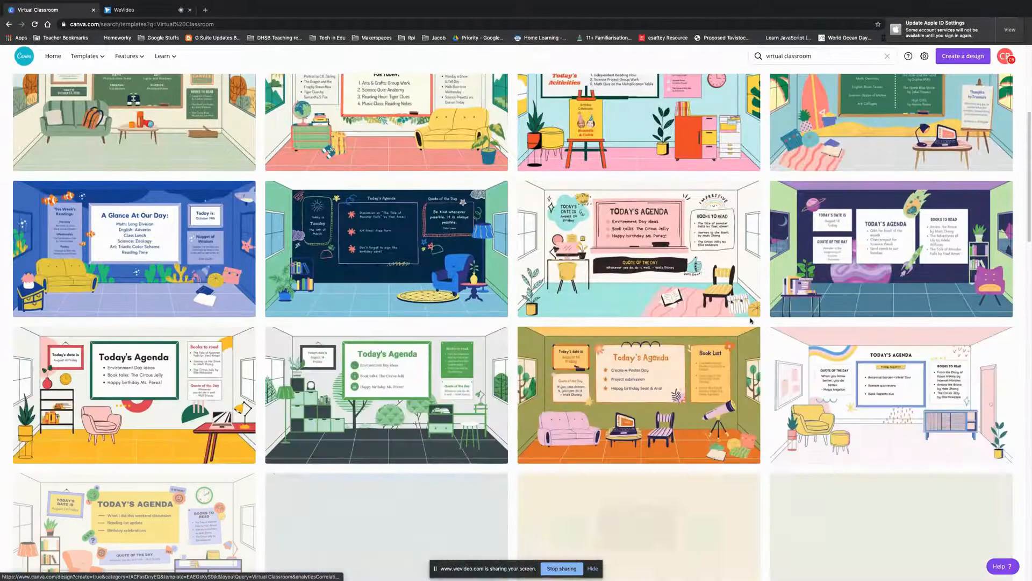
pyautogui.scroll(3, 751, 320)
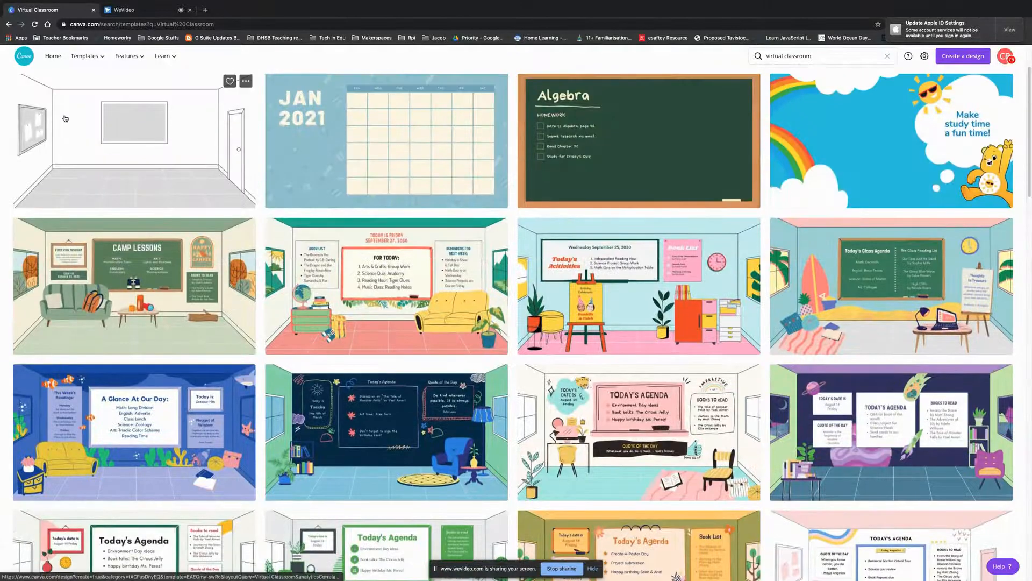
pyautogui.scroll(-5, 617, 280)
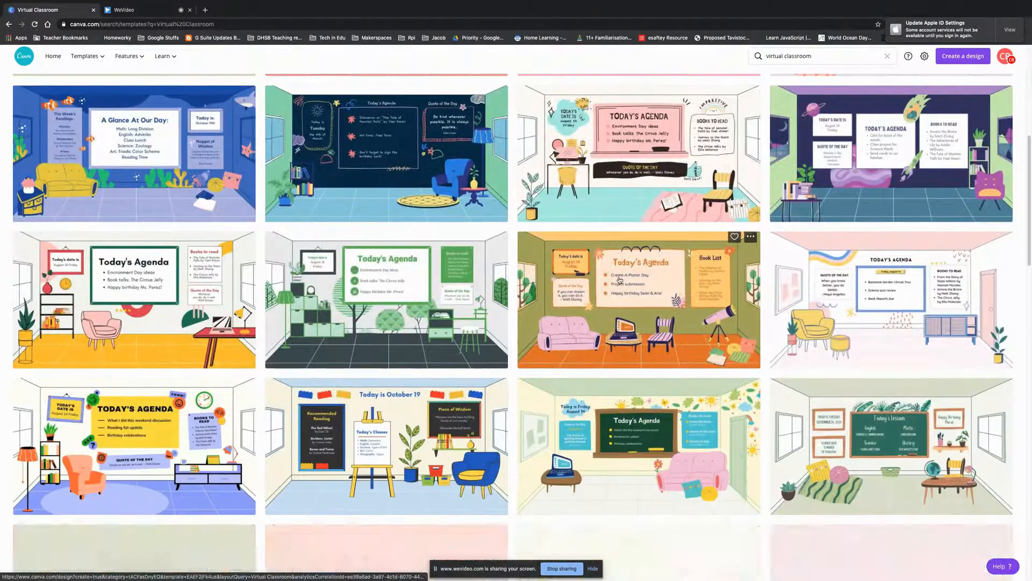
pyautogui.click(152, 308)
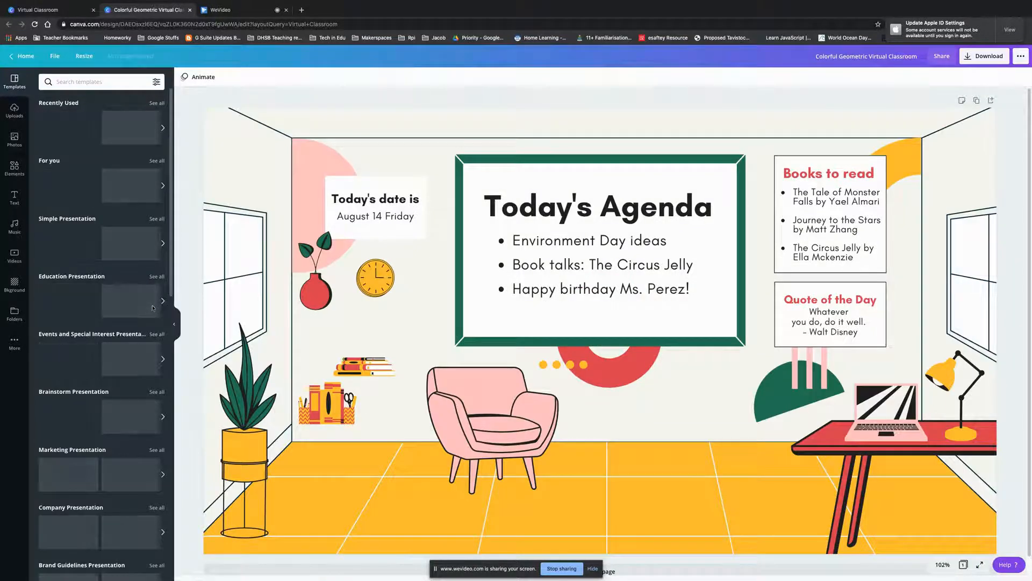
# Check which parts of the classroom scene can be selected, and delete the pink armchair
pyautogui.click(449, 129)
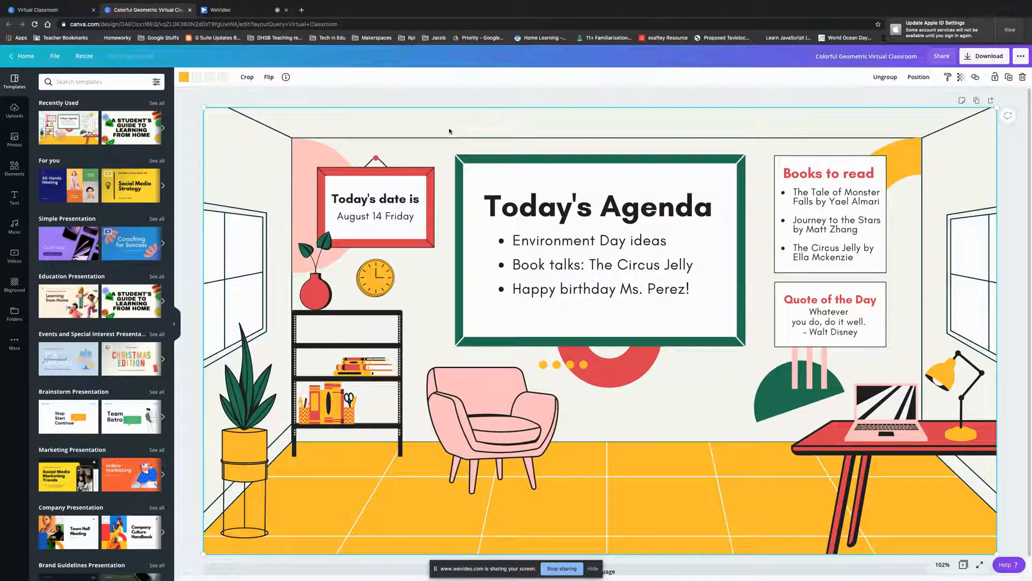
pyautogui.click(597, 263)
pyautogui.click(379, 216)
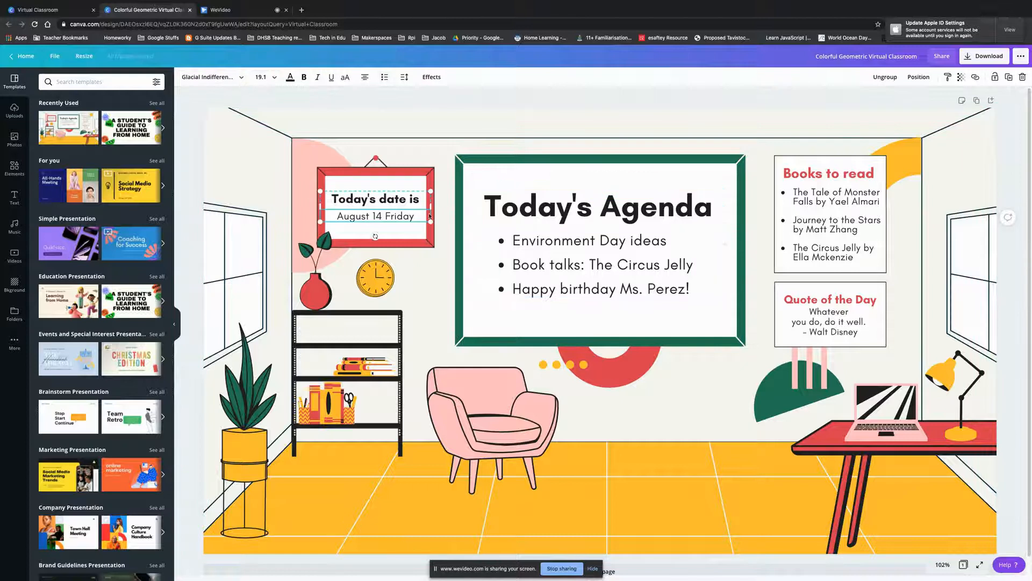
pyautogui.click(833, 325)
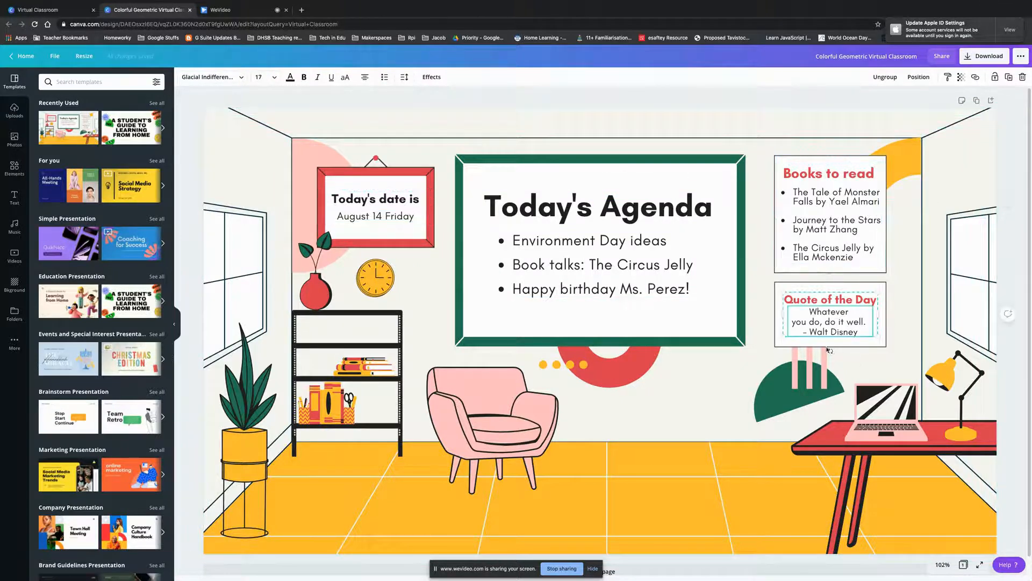
pyautogui.click(473, 438)
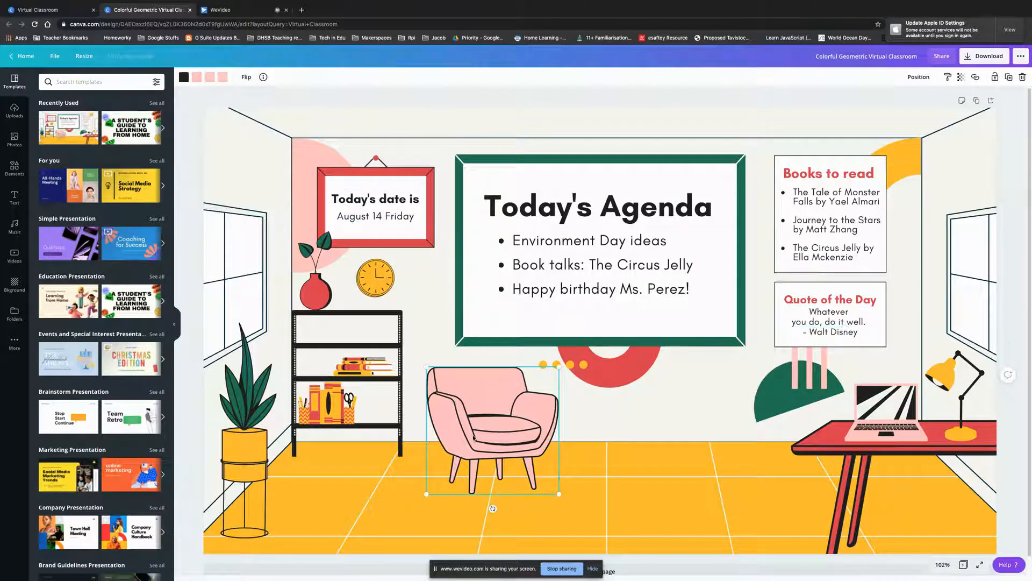
pyautogui.press('Delete')
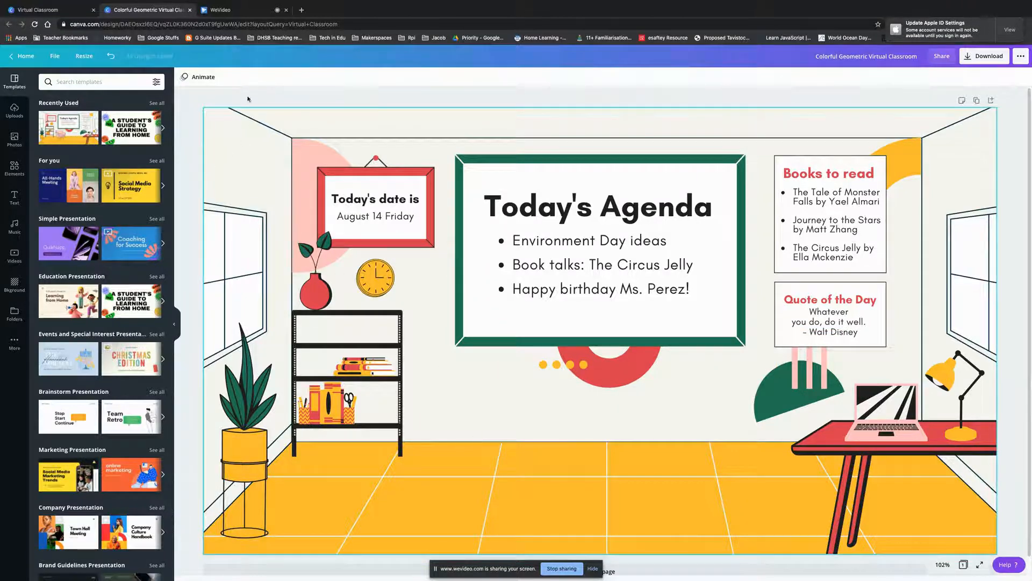
# Recolour the agenda board's frame in the dark green brand colour and the date sign's frame in the orange-red brand colour
pyautogui.click(569, 155)
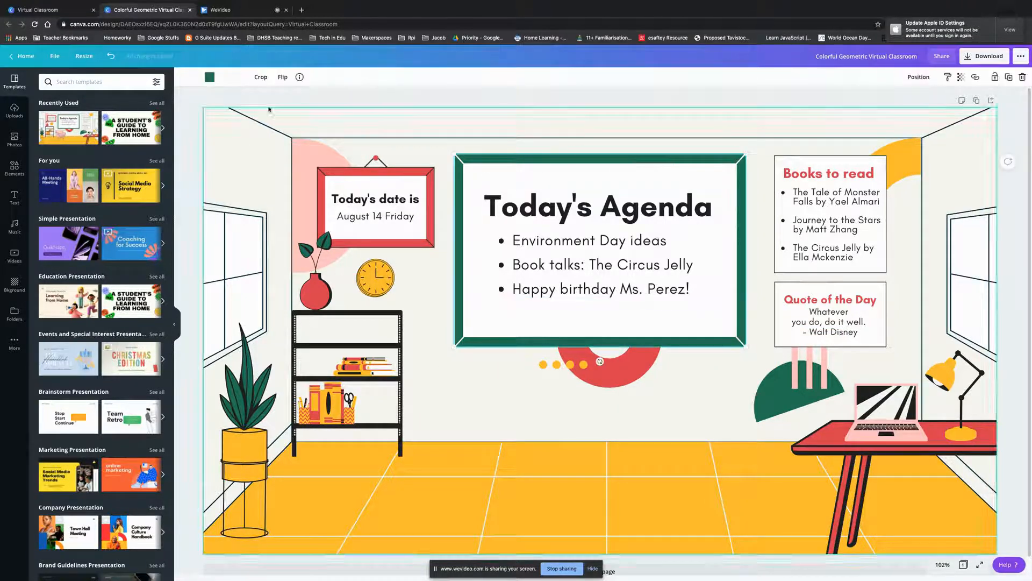
pyautogui.click(210, 77)
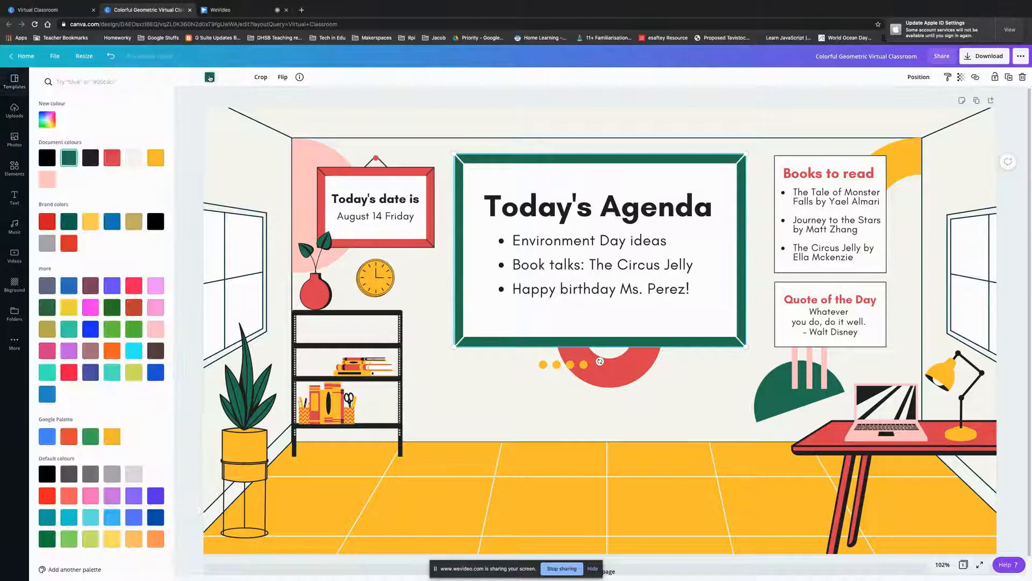
pyautogui.click(68, 221)
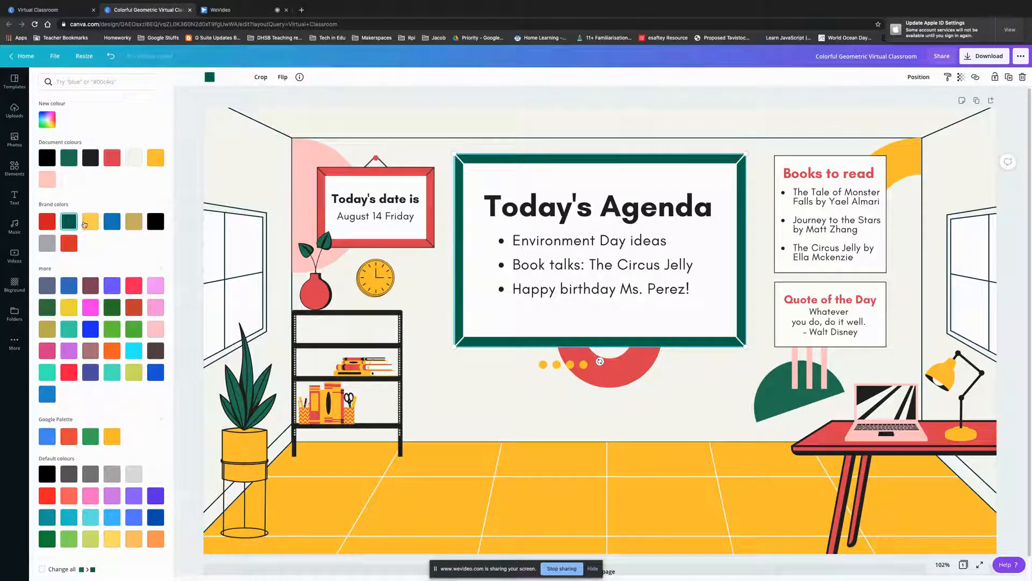
pyautogui.click(362, 243)
pyautogui.click(68, 248)
# Apply the dark green brand colour to the wall clock's rim and the "Books to read" heading
pyautogui.click(375, 277)
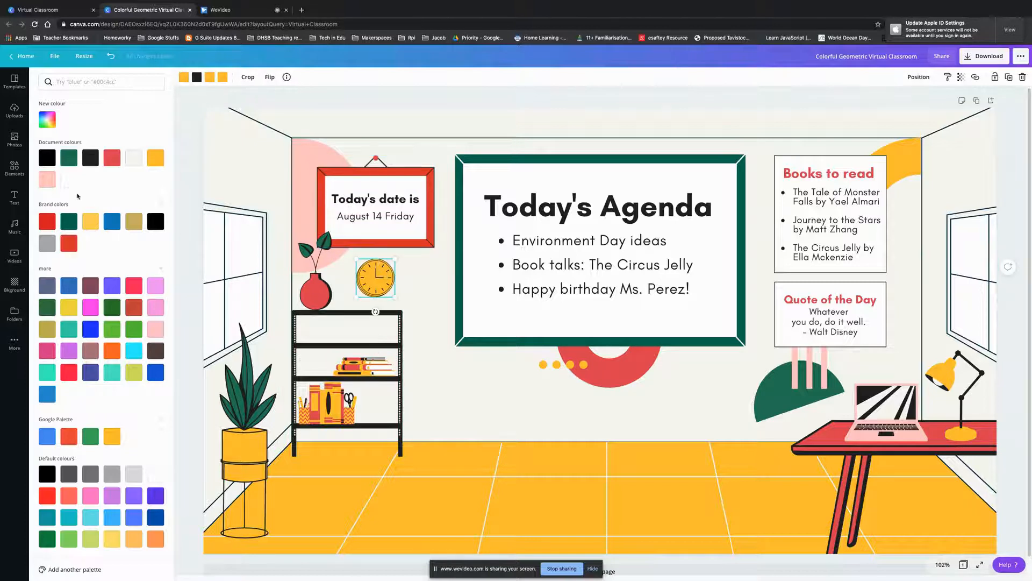
pyautogui.click(64, 224)
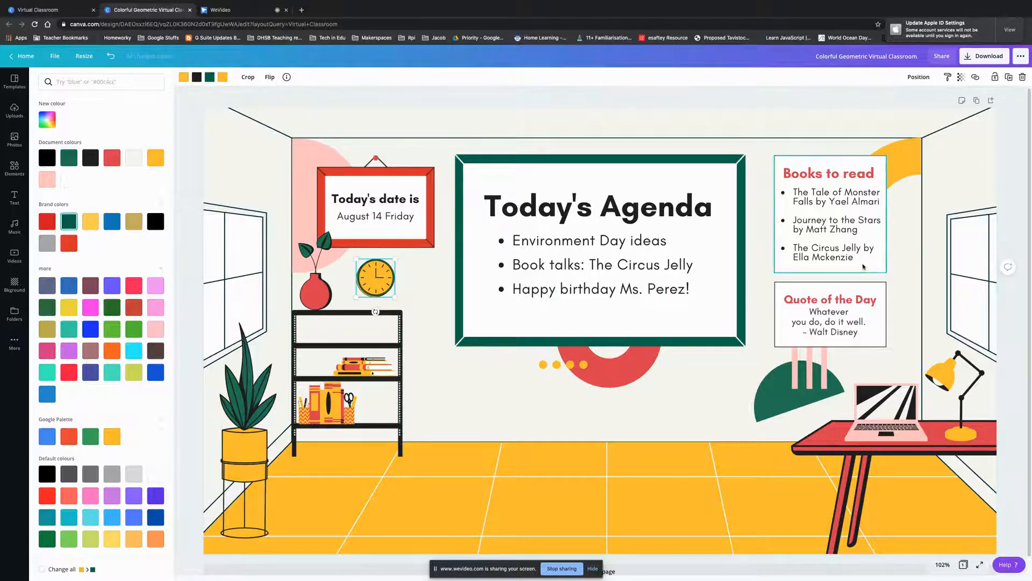
pyautogui.click(786, 183)
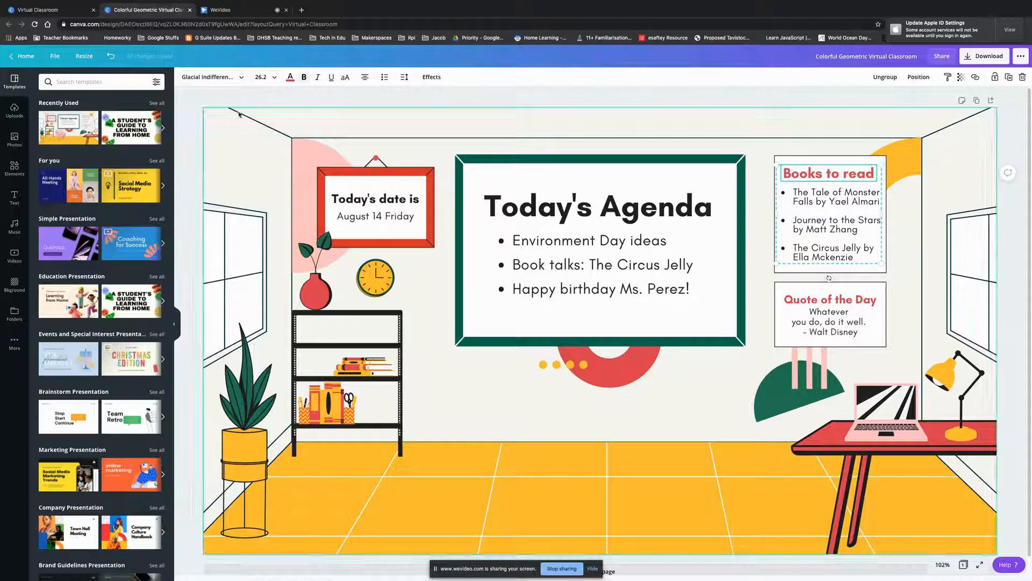
pyautogui.click(290, 78)
pyautogui.click(69, 221)
pyautogui.click(210, 294)
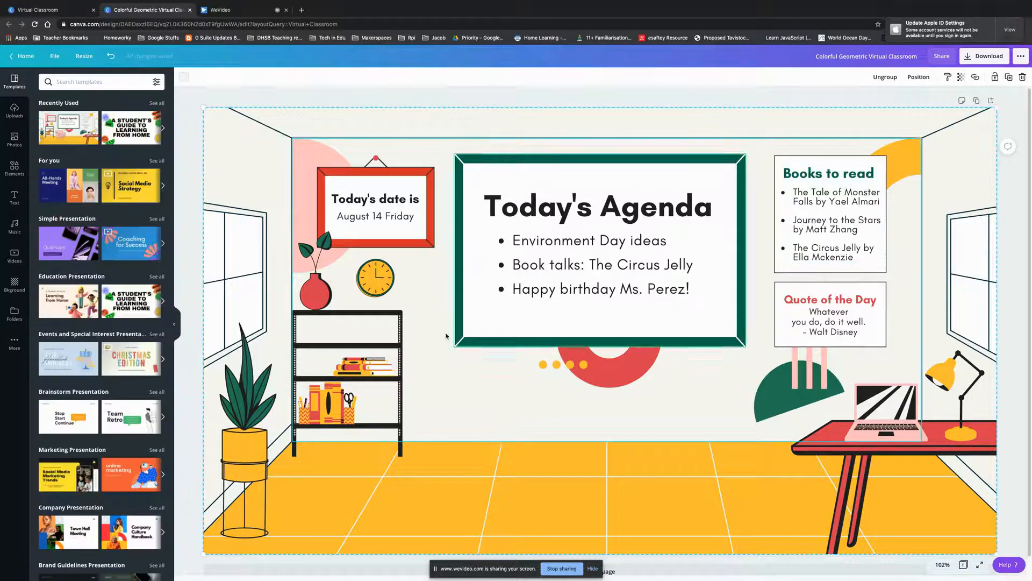
# Search the elements for "classroom", add the round Google Classroom-style icon, and place it on the floor in front of the bookshelf
pyautogui.click(14, 167)
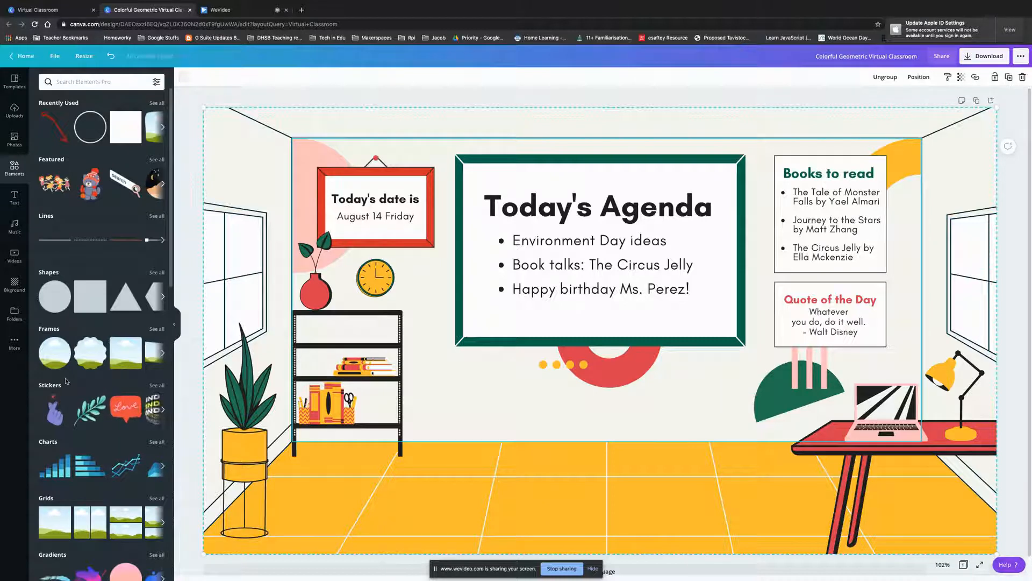
pyautogui.click(107, 81)
pyautogui.write('classroom')
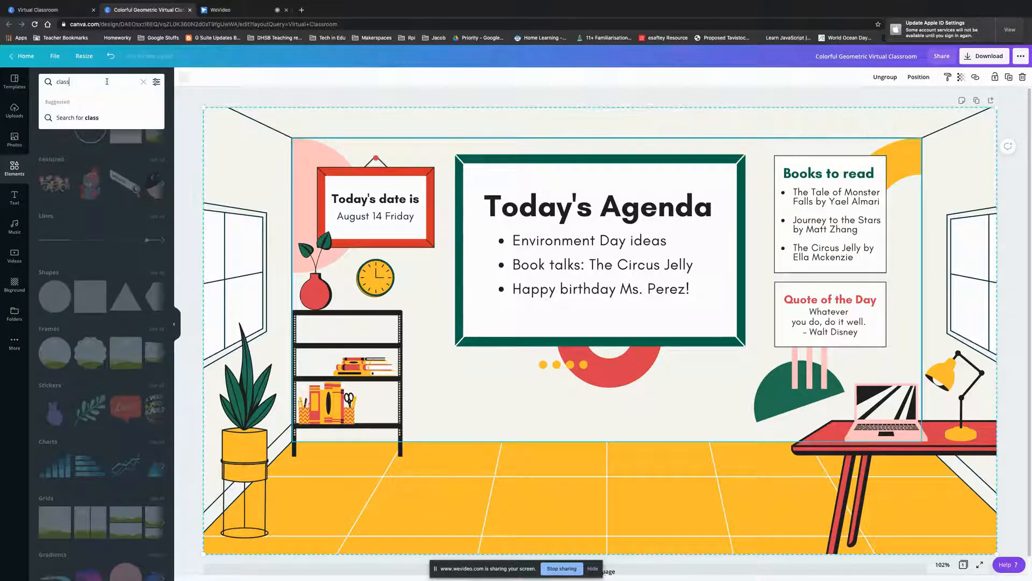
pyautogui.press('Return')
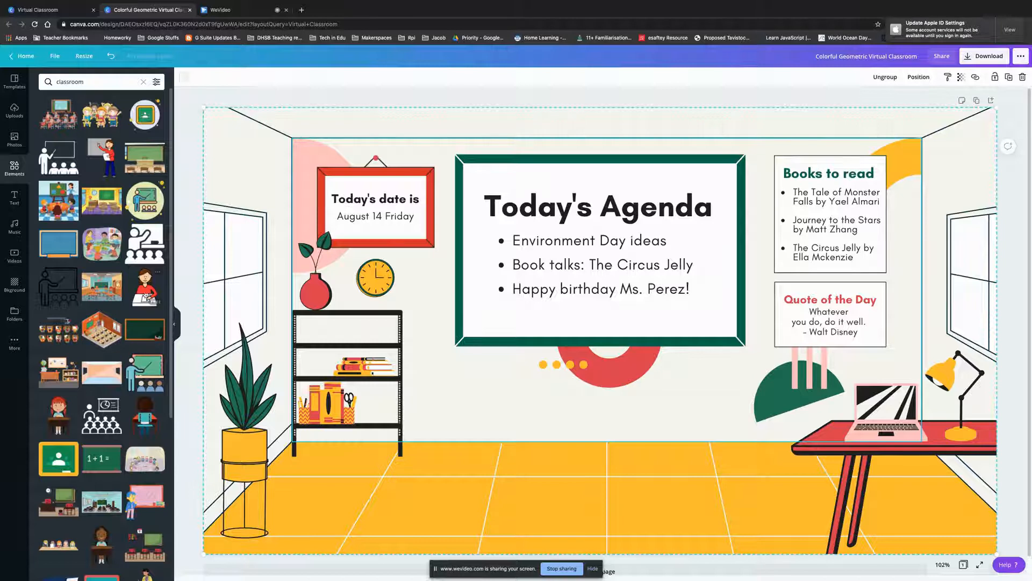
pyautogui.click(144, 114)
pyautogui.moveTo(611, 361); pyautogui.dragTo(455, 474)
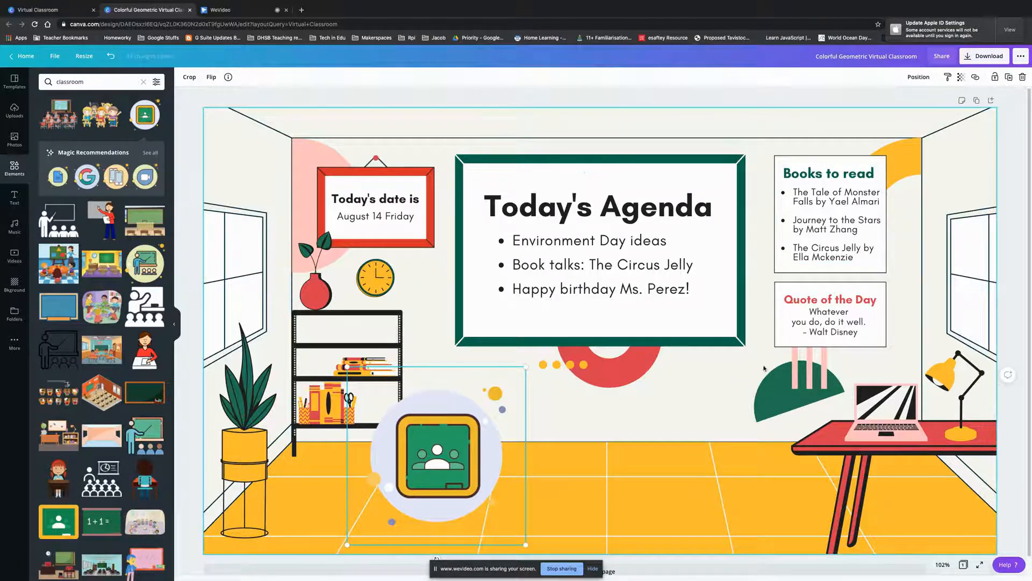
# Examine the file types offered for downloading the design, from PNG through GIF
pyautogui.click(969, 55)
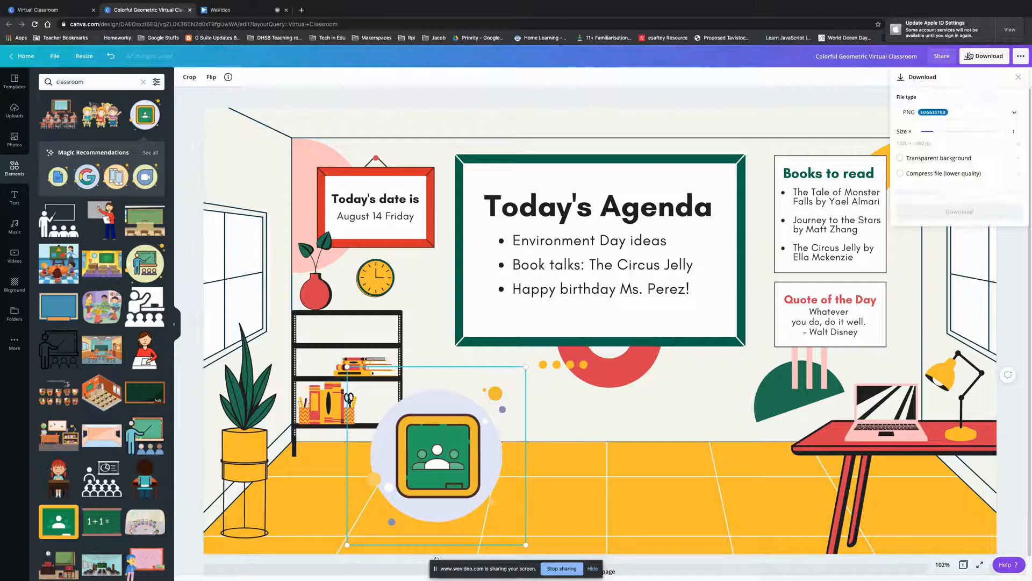
pyautogui.click(1016, 114)
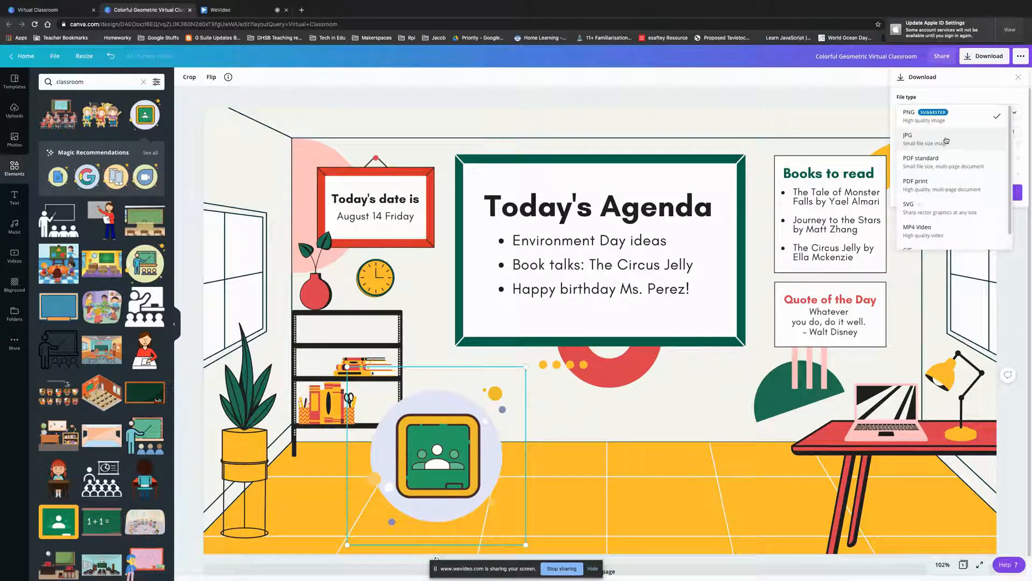
pyautogui.scroll(-1, 954, 215)
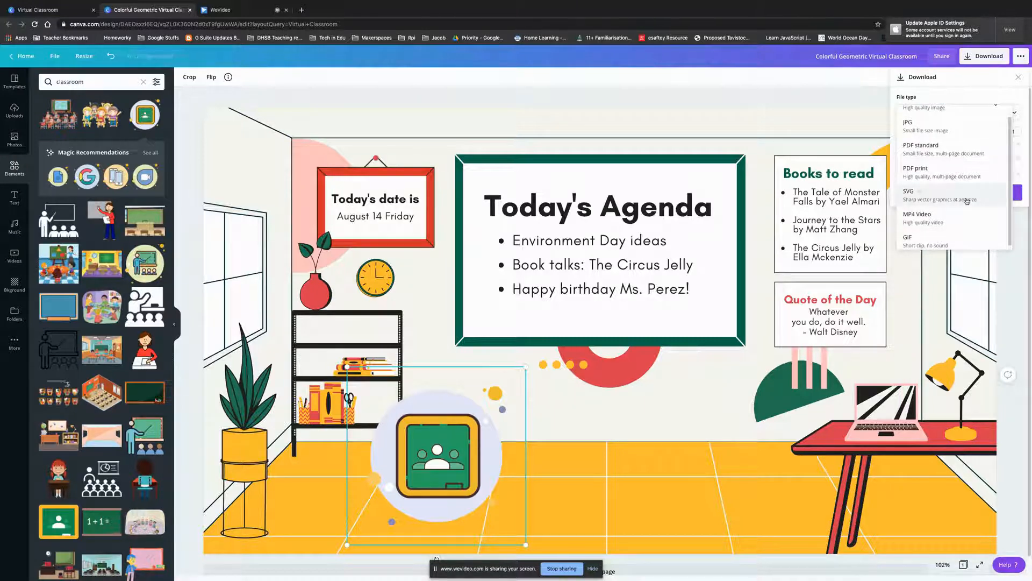
pyautogui.scroll(-1, 966, 201)
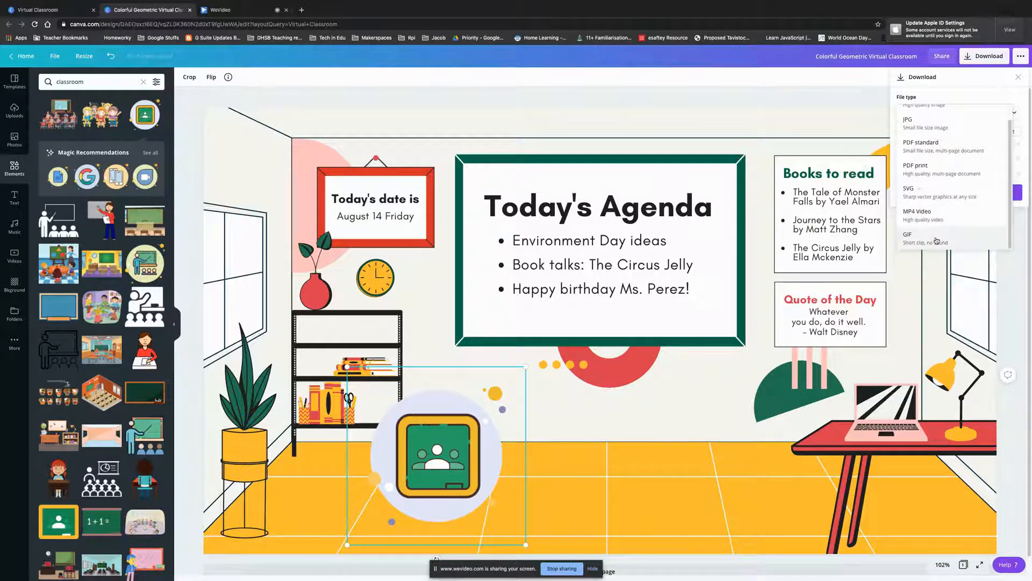
# Shrink the classroom icon to about 247 by 247 and place it where the wall meets the floor beside the red desk
pyautogui.moveTo(519, 508); pyautogui.dragTo(629, 482)
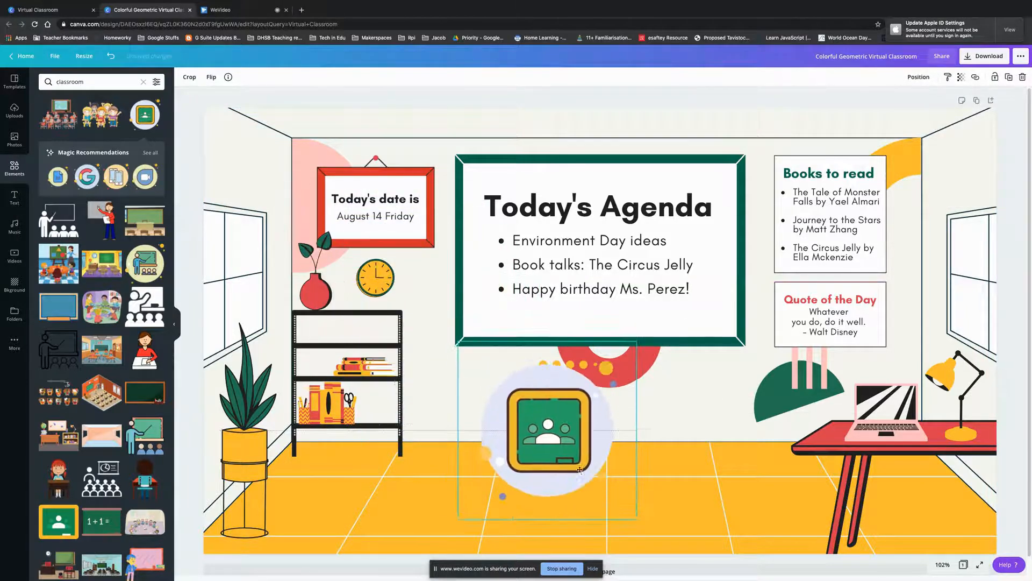
pyautogui.moveTo(636, 340); pyautogui.dragTo(552, 421)
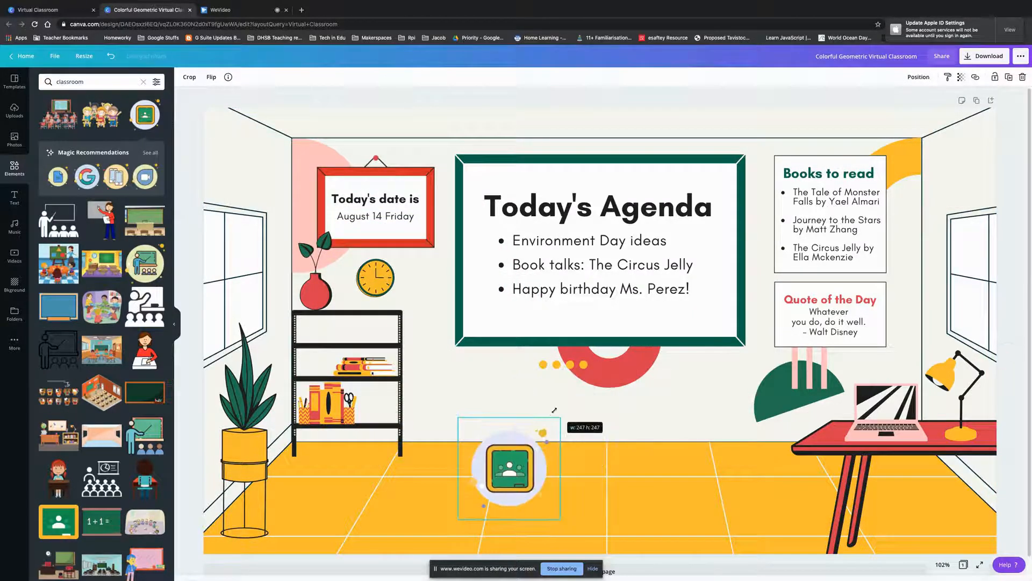
pyautogui.moveTo(507, 484); pyautogui.dragTo(711, 450)
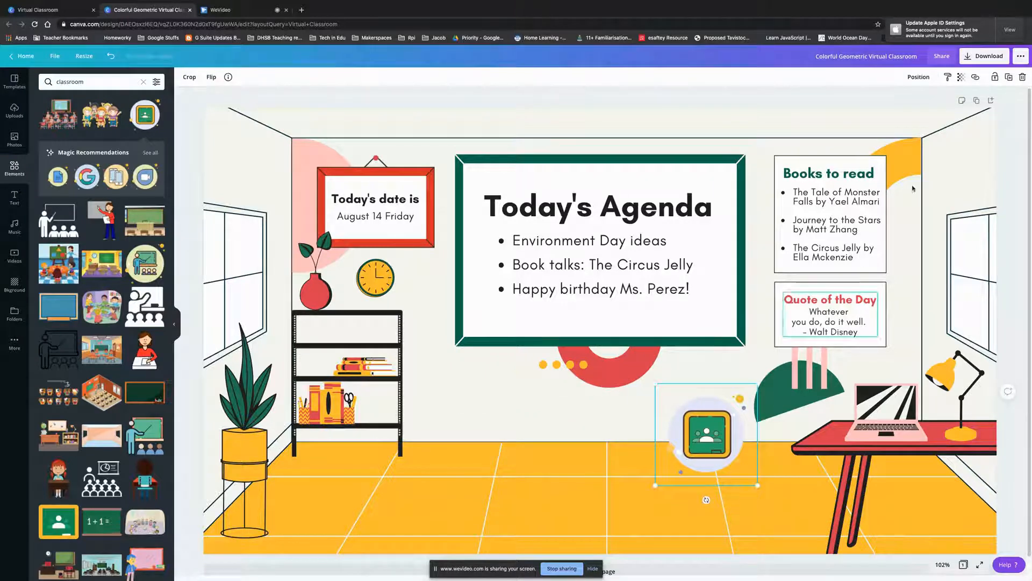
# Attach an external .co.uk website link to the classroom icon
pyautogui.click(975, 77)
pyautogui.click(901, 96)
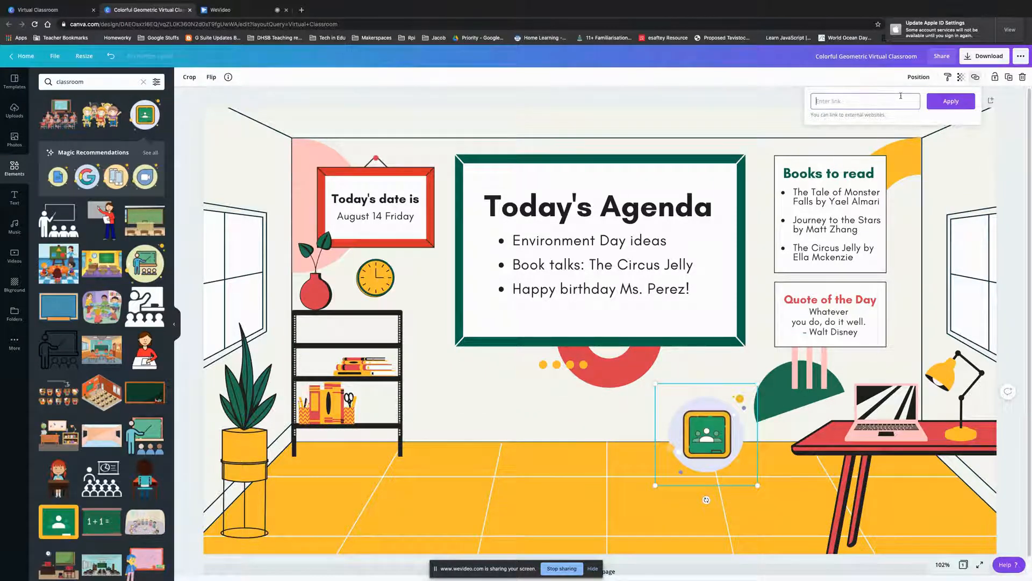
pyautogui.write('www.goo')
pyautogui.write('.co.uk')
pyautogui.press('Return')
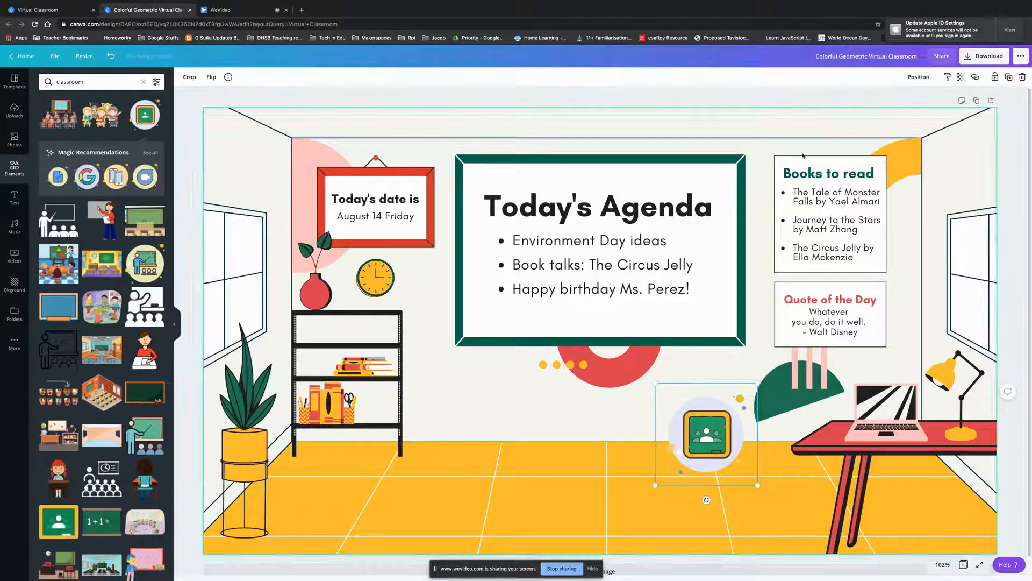
# Preview the virtual classroom in full screen, and examine the full range of publishing and sharing options for the design
pyautogui.click(980, 565)
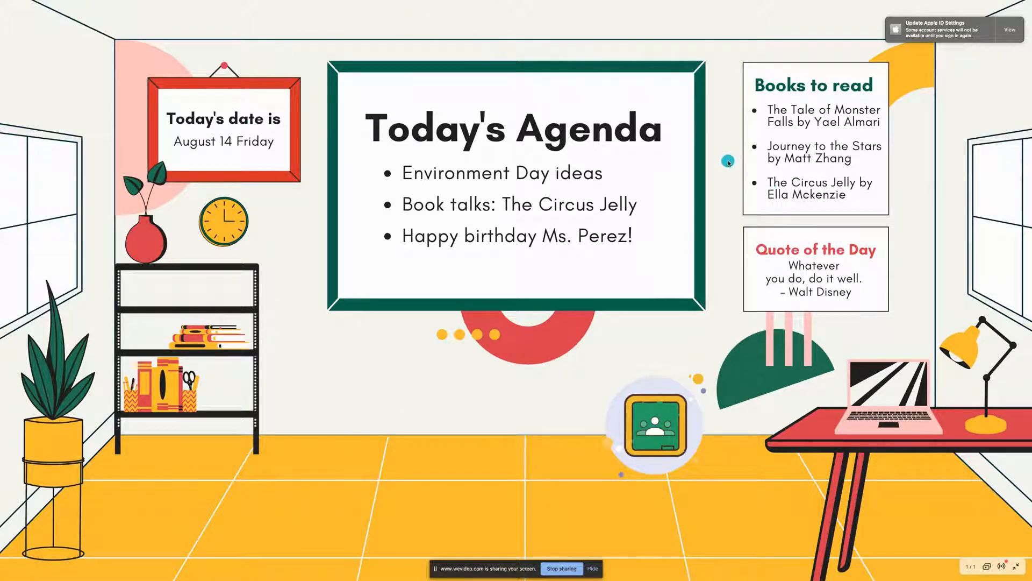
pyautogui.press('Escape')
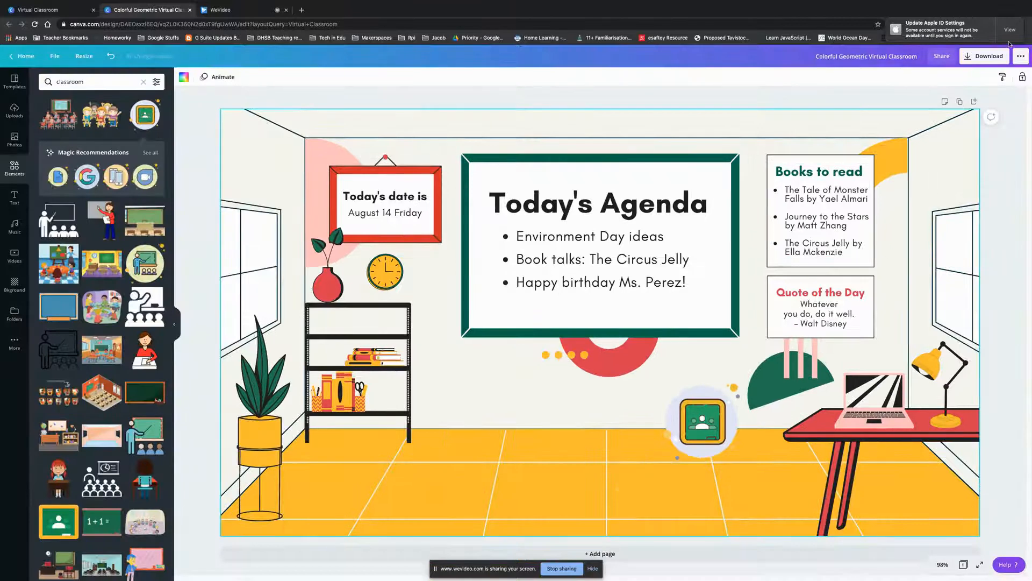
pyautogui.click(1020, 57)
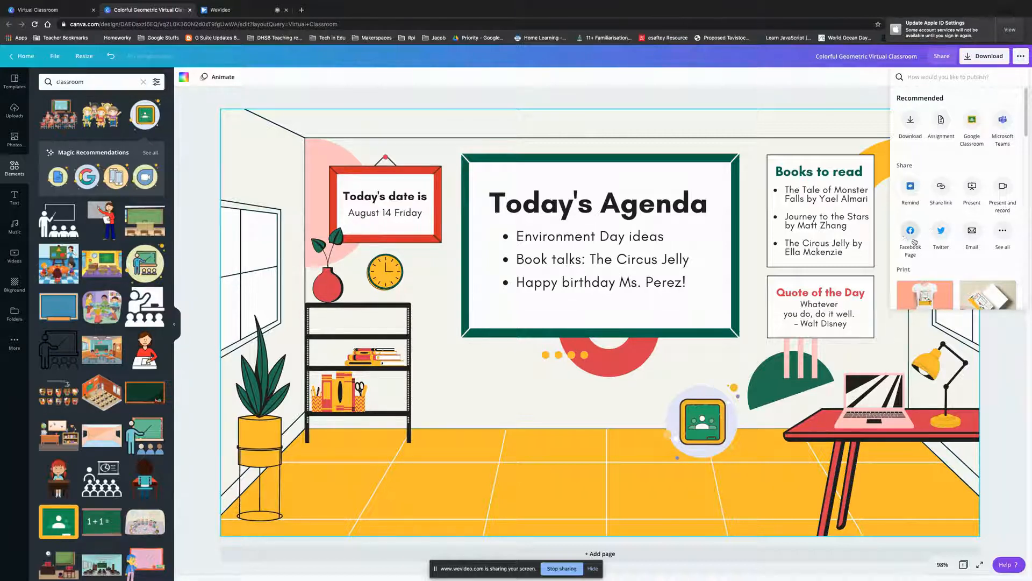
pyautogui.click(1003, 231)
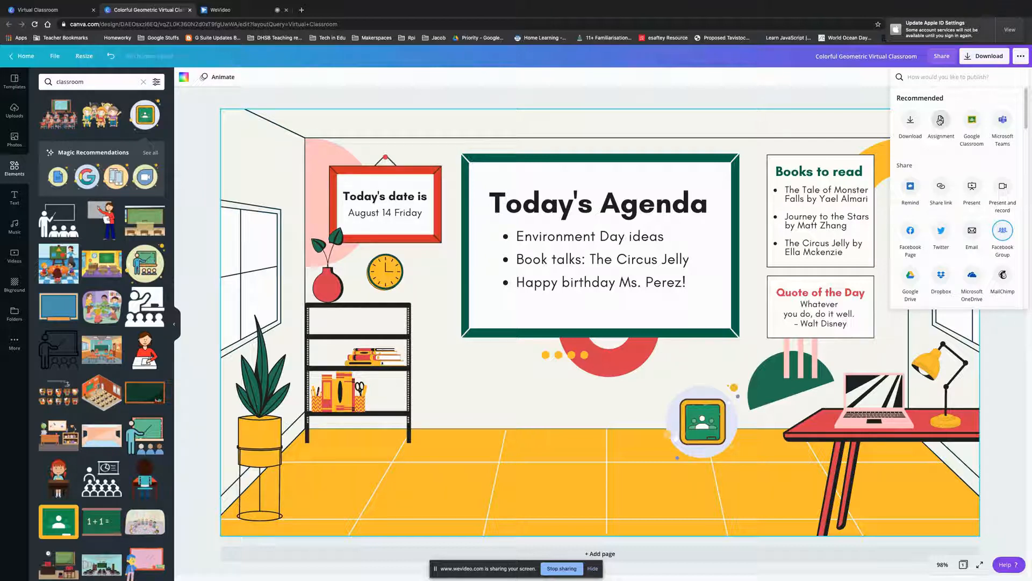
pyautogui.click(829, 131)
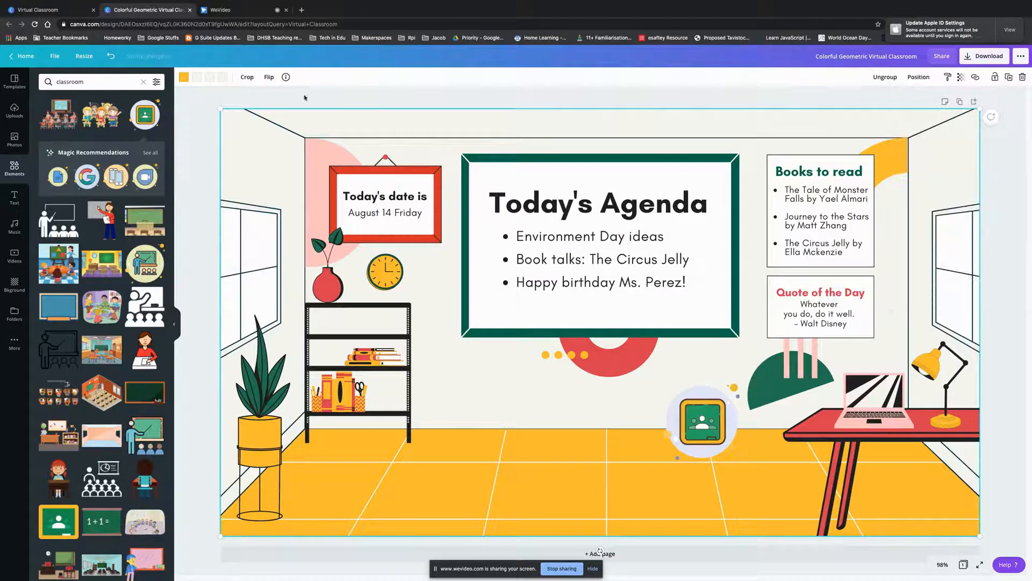
# Leave the design for the home page, and look through the folders and the design types offered for a new design
pyautogui.click(26, 56)
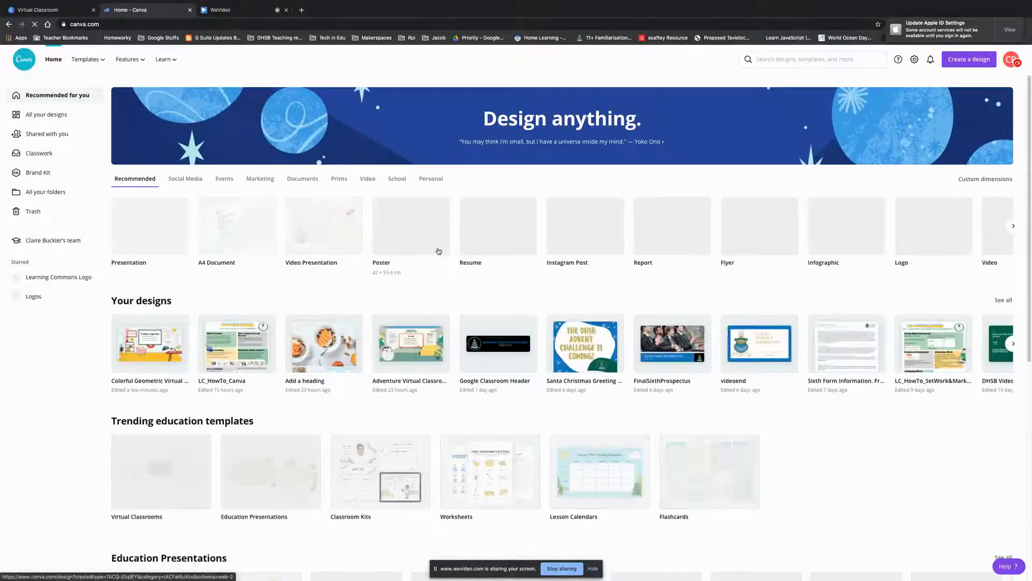
pyautogui.click(33, 192)
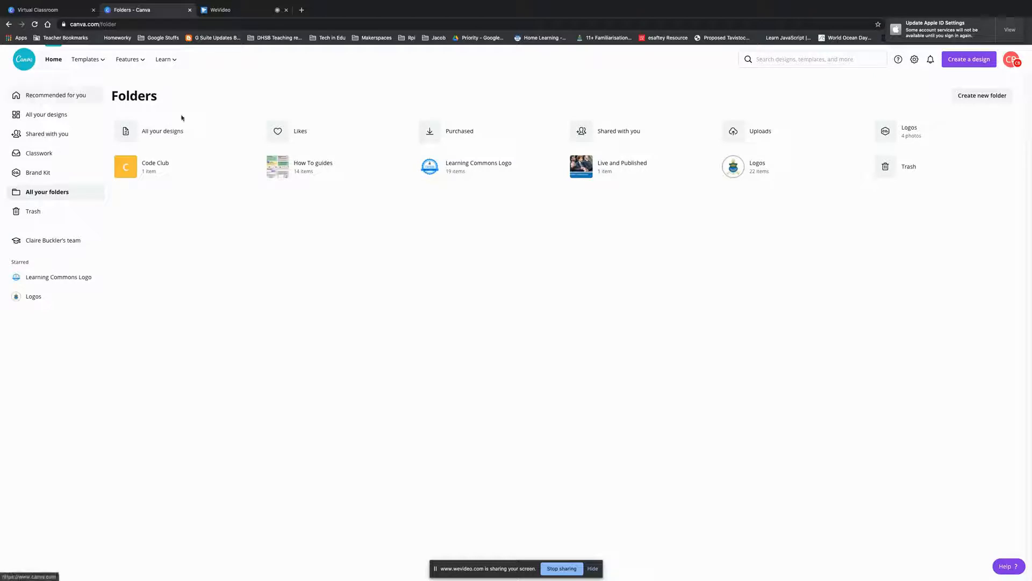
pyautogui.click(971, 62)
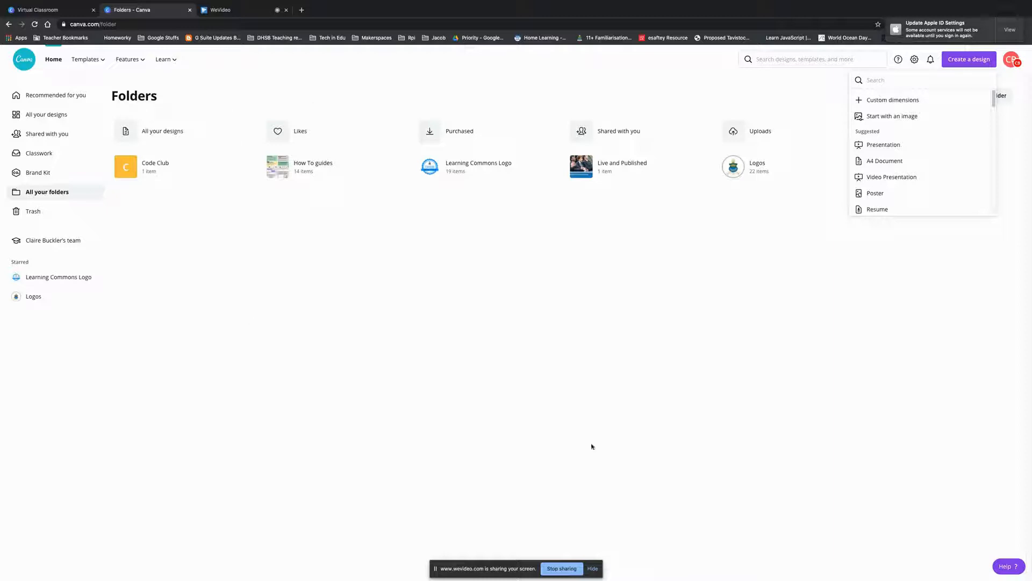
pyautogui.click(52, 59)
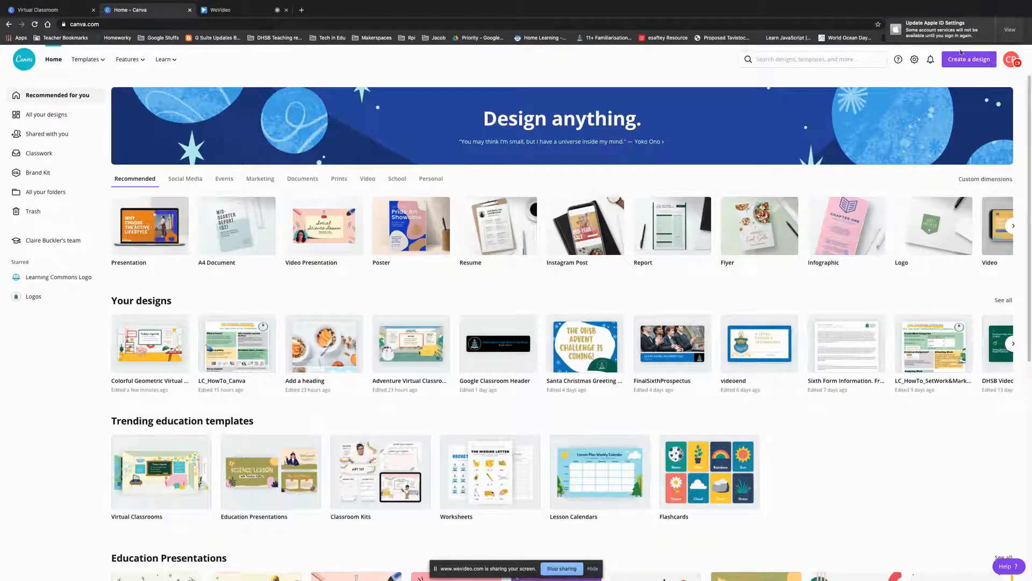
# Review the account settings, including the Canva for Education subscription and class creation under Billing & Classes, and return to the home page
pyautogui.click(915, 60)
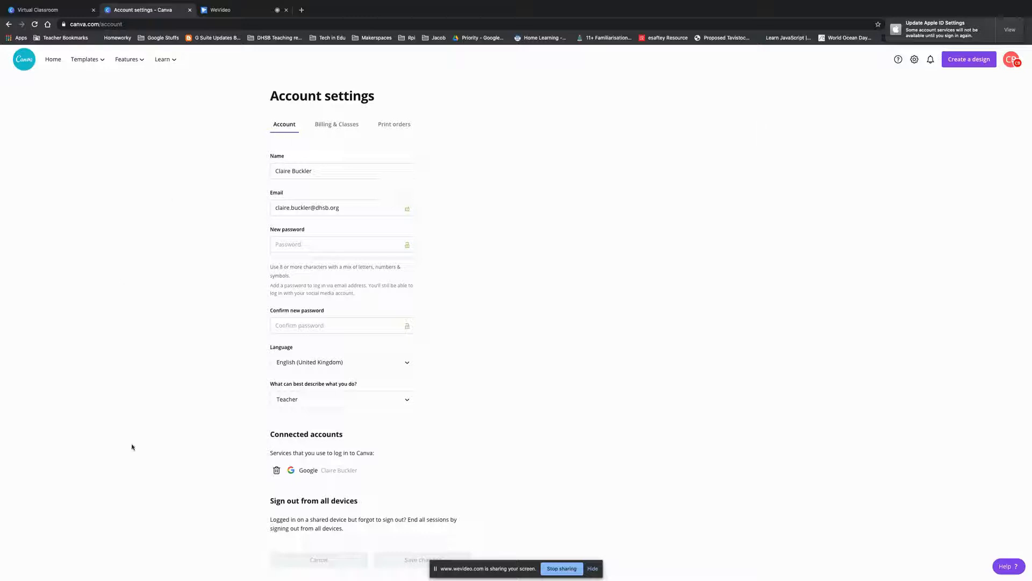
pyautogui.click(336, 125)
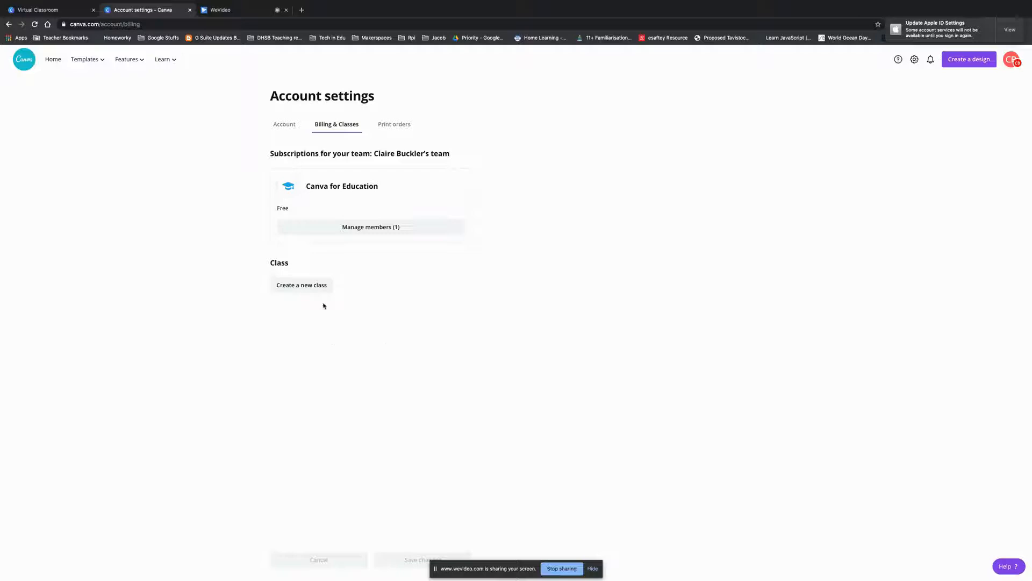
pyautogui.click(53, 59)
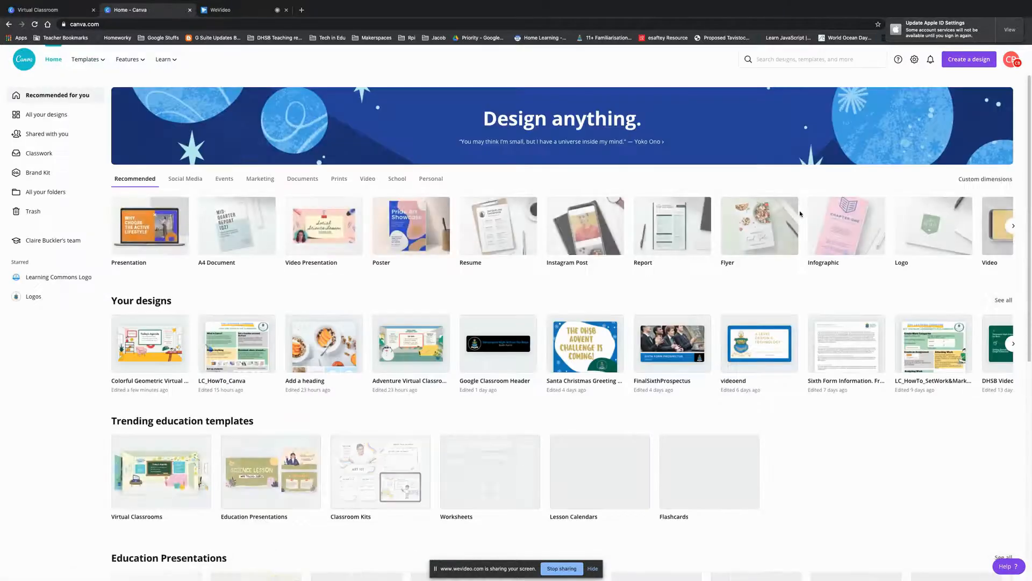
# Switch to the Year 9 Business team and open its class page
pyautogui.click(1011, 61)
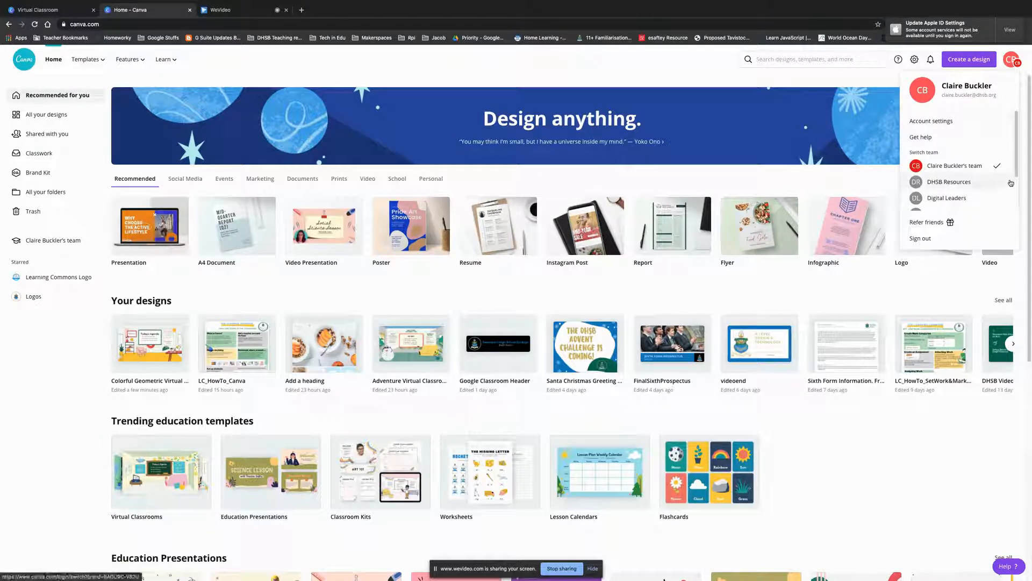
pyautogui.scroll(-2, 1013, 196)
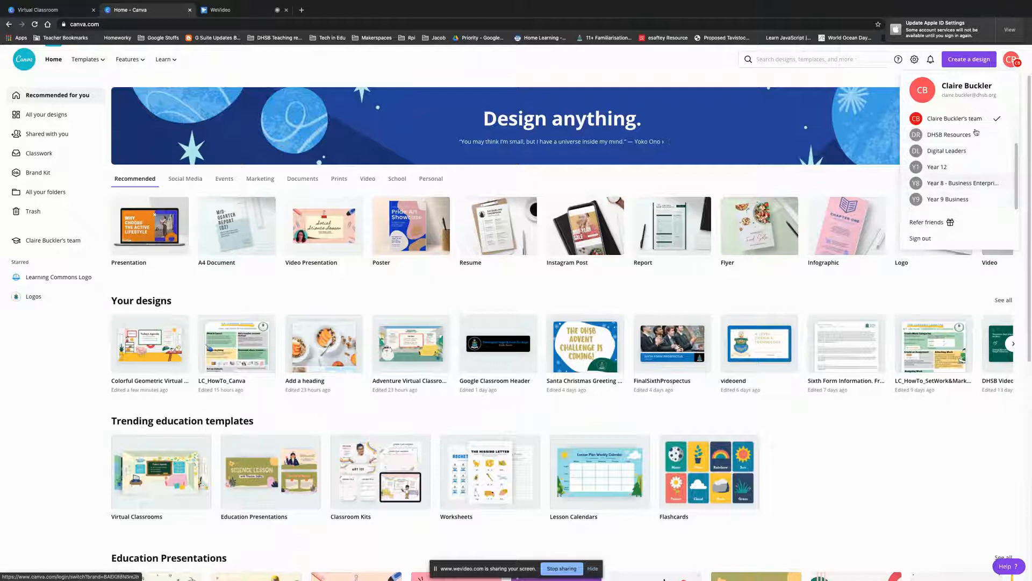
pyautogui.click(957, 202)
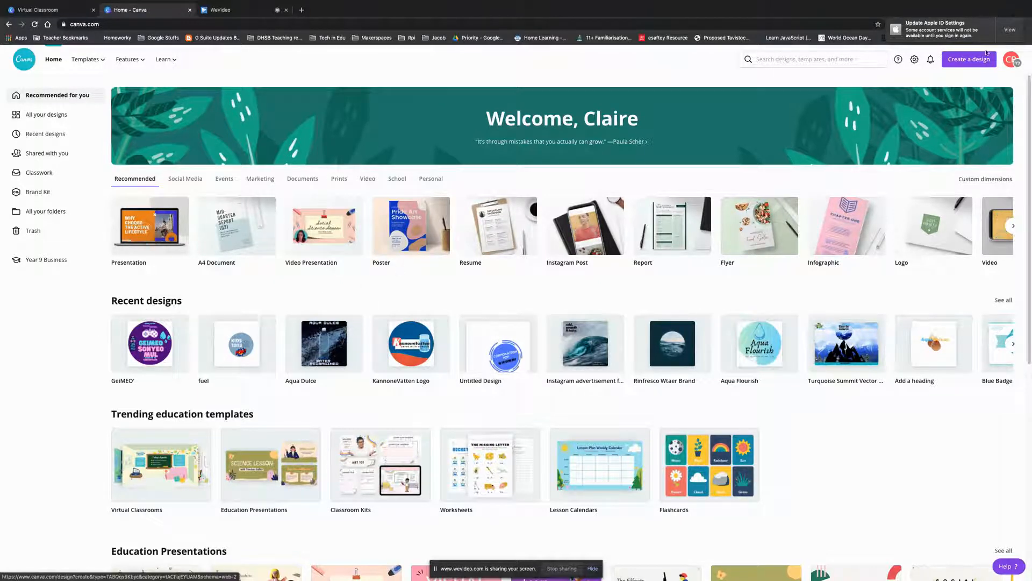
pyautogui.click(37, 262)
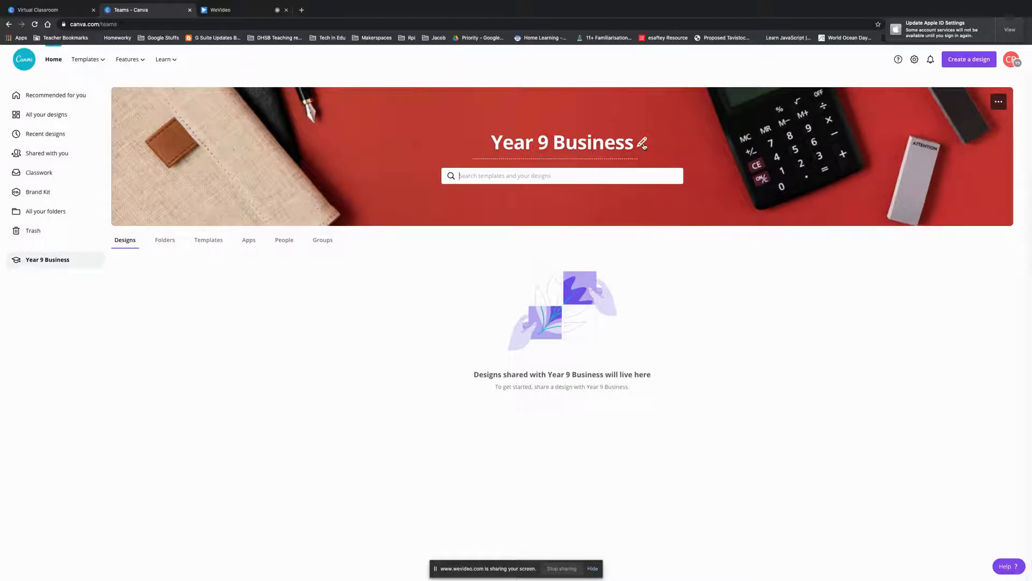
# Open the class name for editing without changing it, and examine the class management options from Add members to Rename team
pyautogui.click(643, 143)
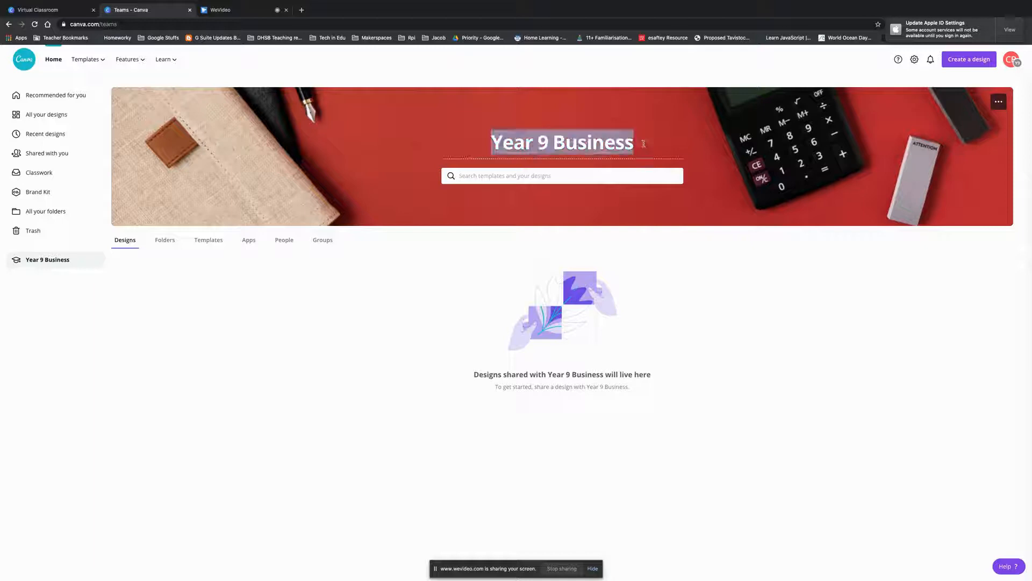
pyautogui.click(996, 105)
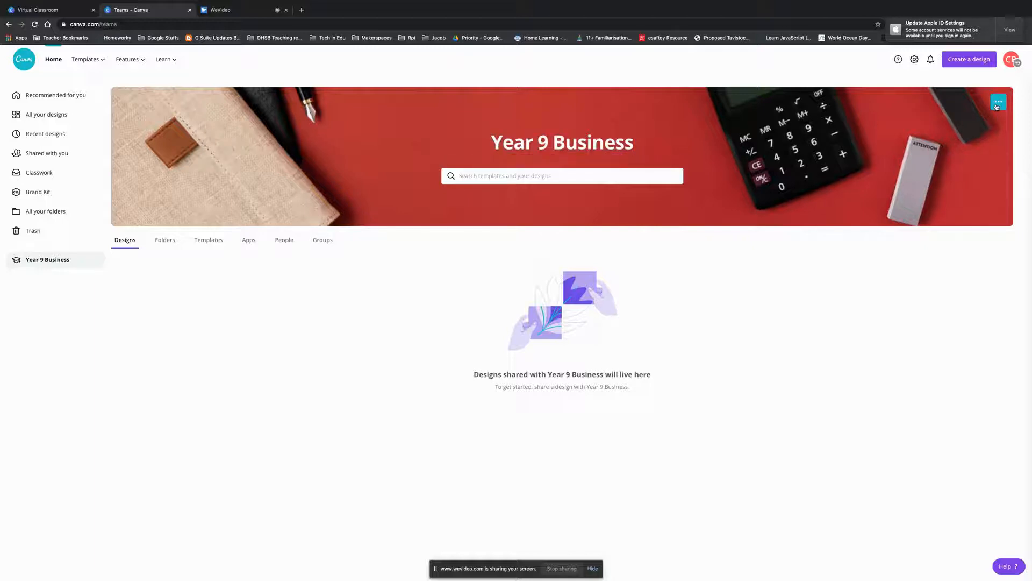
pyautogui.click(996, 105)
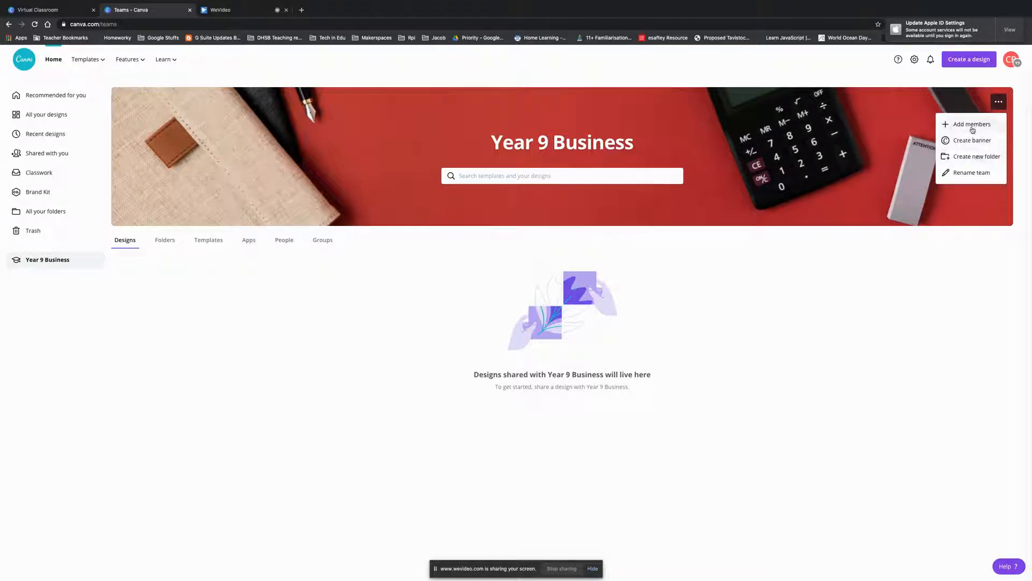
pyautogui.click(925, 296)
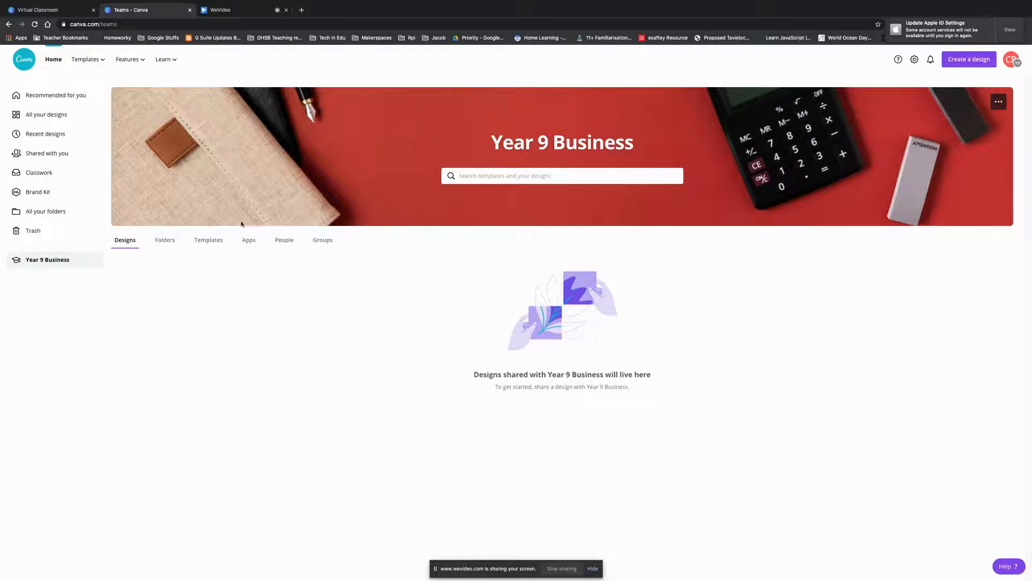
# Examine the ways to invite class members, including the Teacher and Student roles and the Google Classroom import list
pyautogui.click(284, 247)
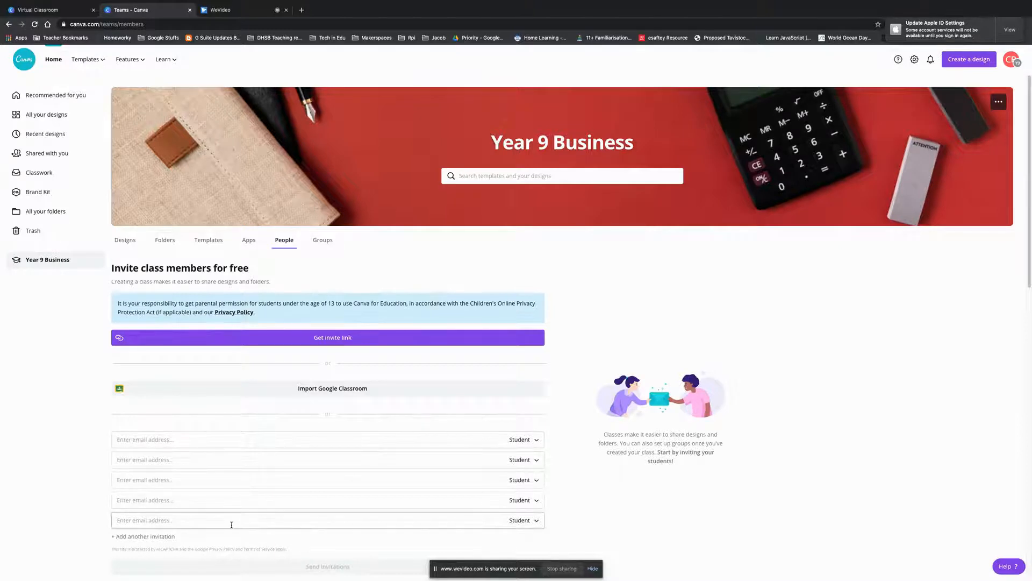
pyautogui.click(538, 444)
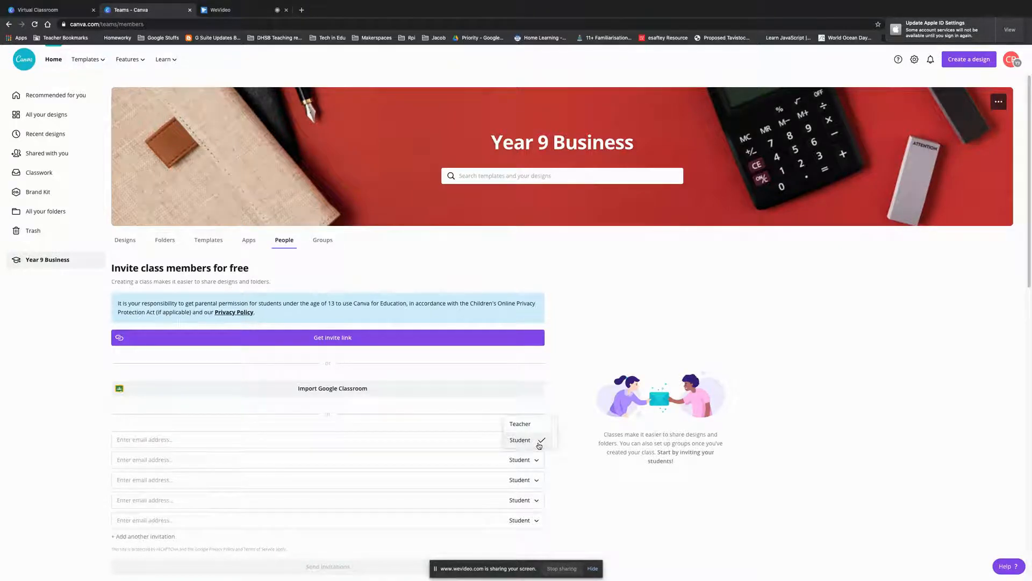
pyautogui.click(571, 458)
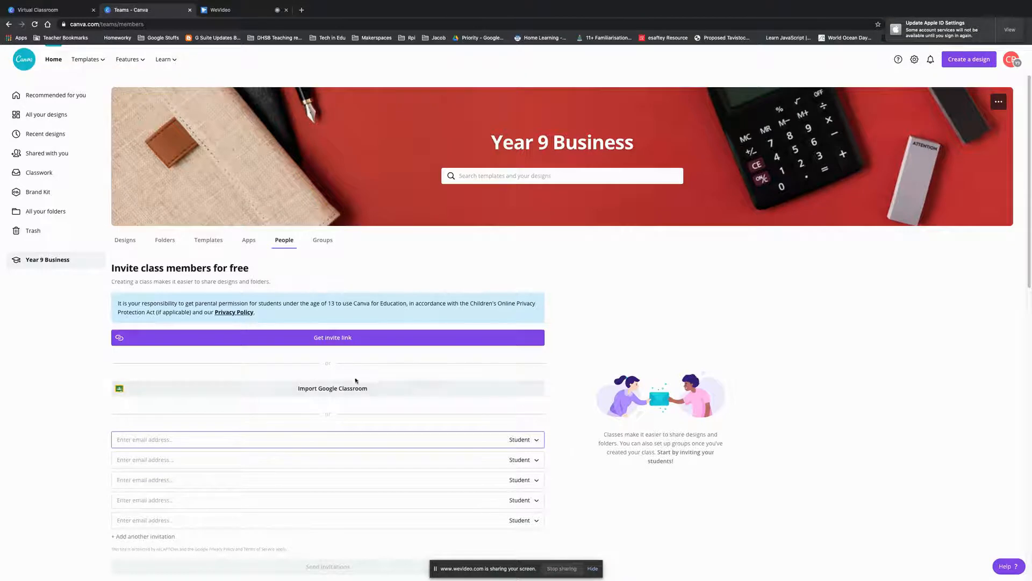
pyautogui.click(355, 383)
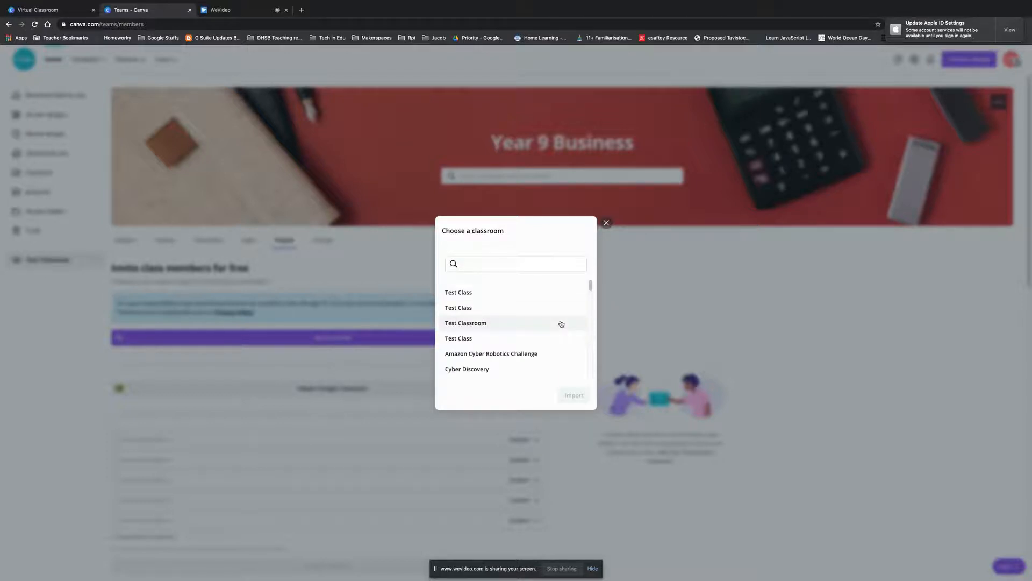
pyautogui.scroll(-5, 549, 343)
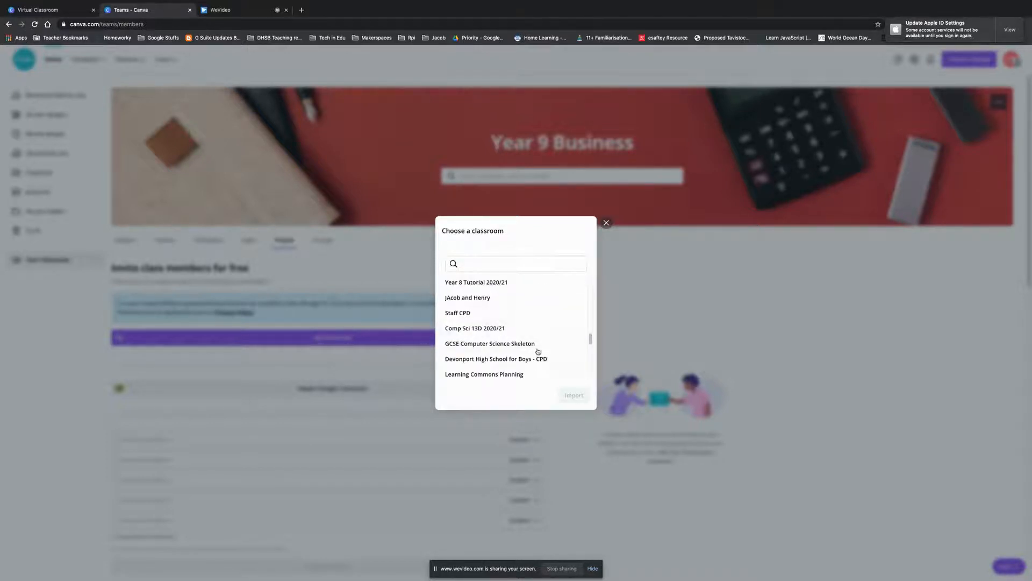
pyautogui.click(606, 223)
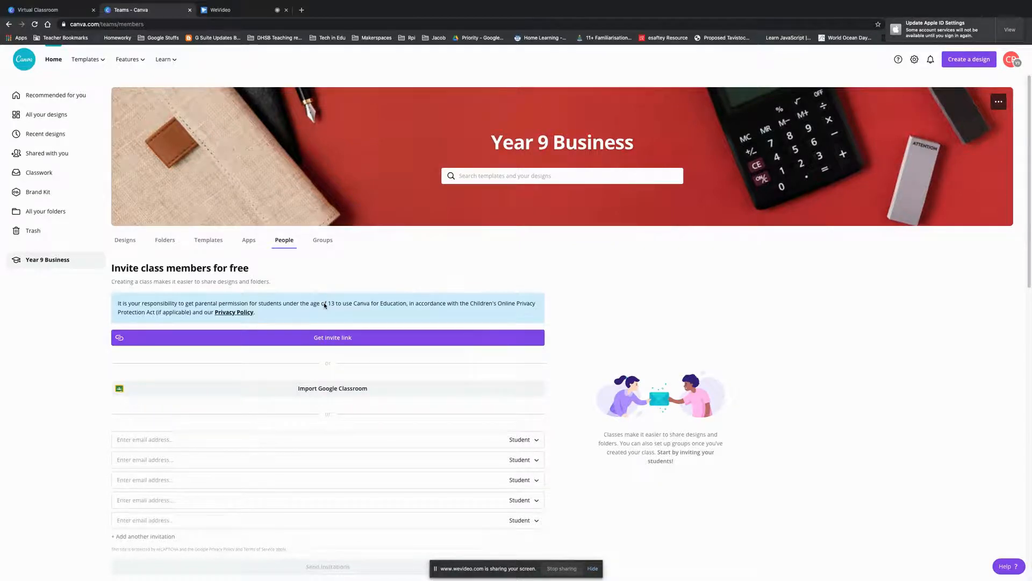
# Look through the class's Groups, Apps, Templates and Folders sections
pyautogui.click(324, 240)
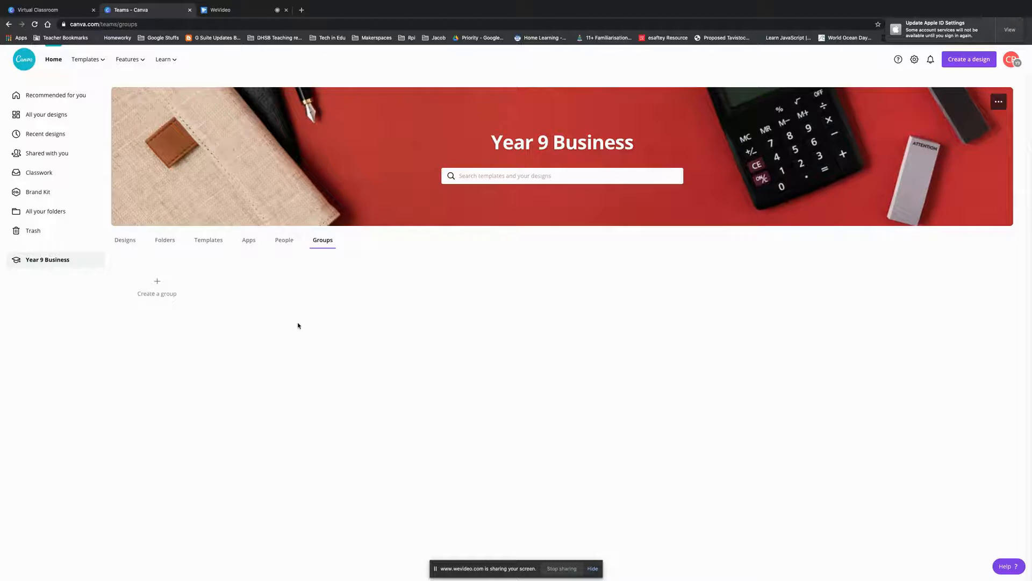
pyautogui.click(249, 240)
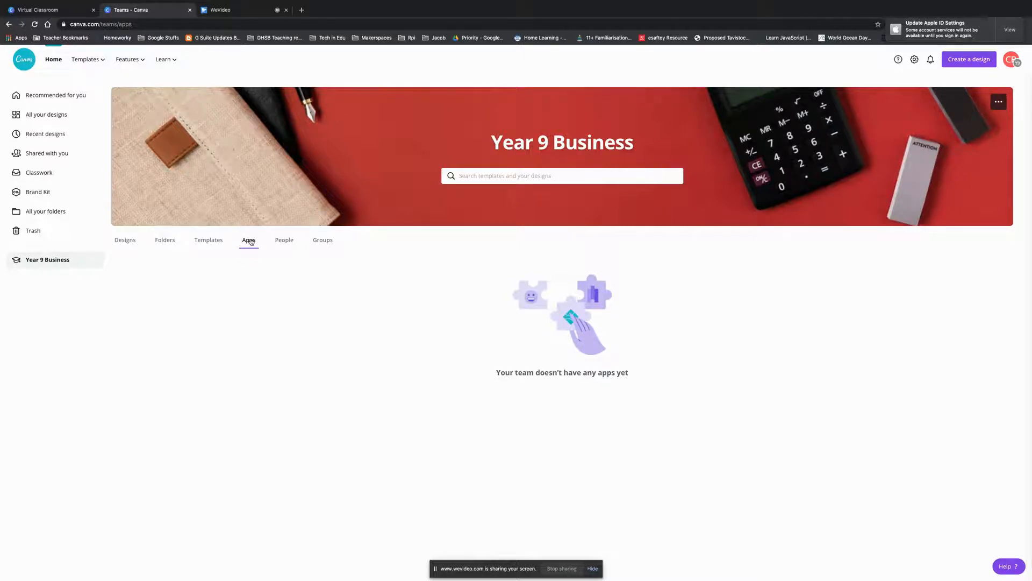
pyautogui.click(211, 243)
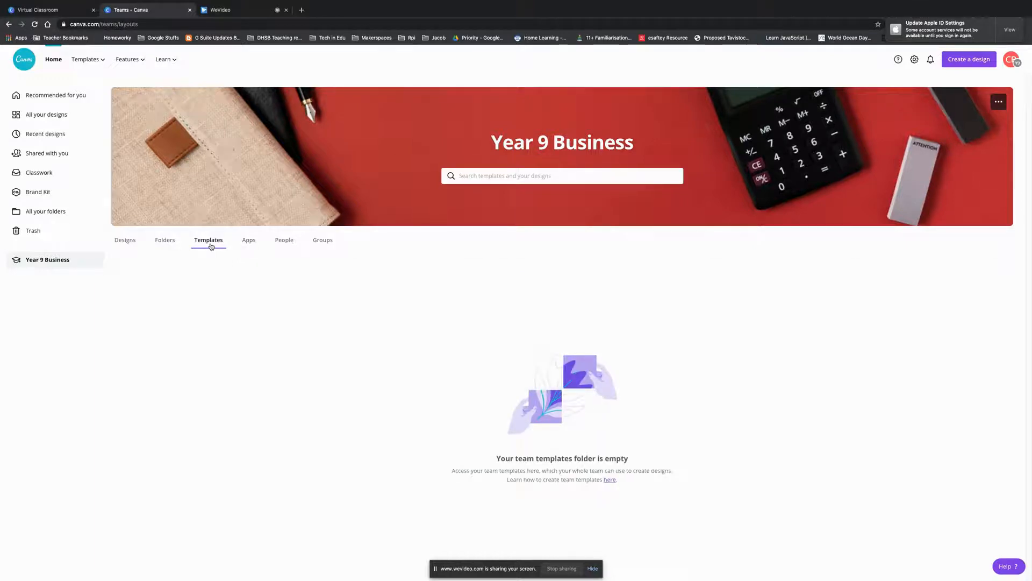
pyautogui.click(164, 243)
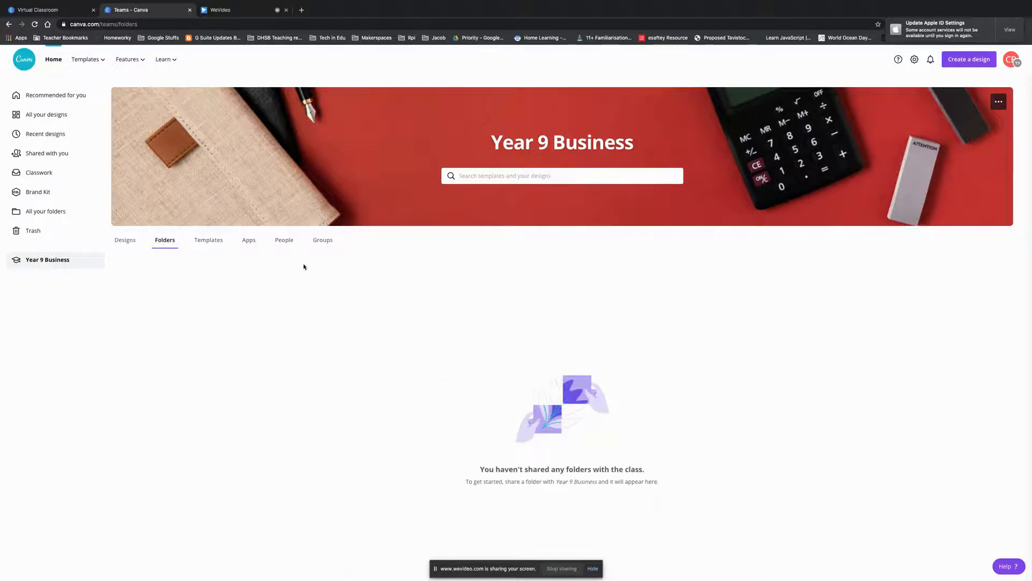
# Return to the class's Designs section and open the Aqua Flourish submission from Classwork for review
pyautogui.click(123, 241)
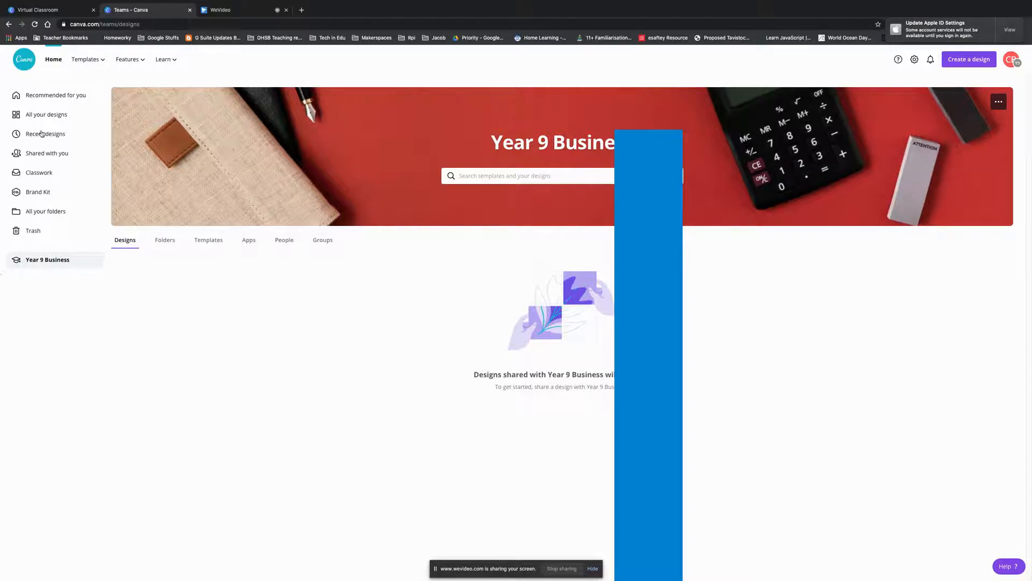
pyautogui.click(48, 173)
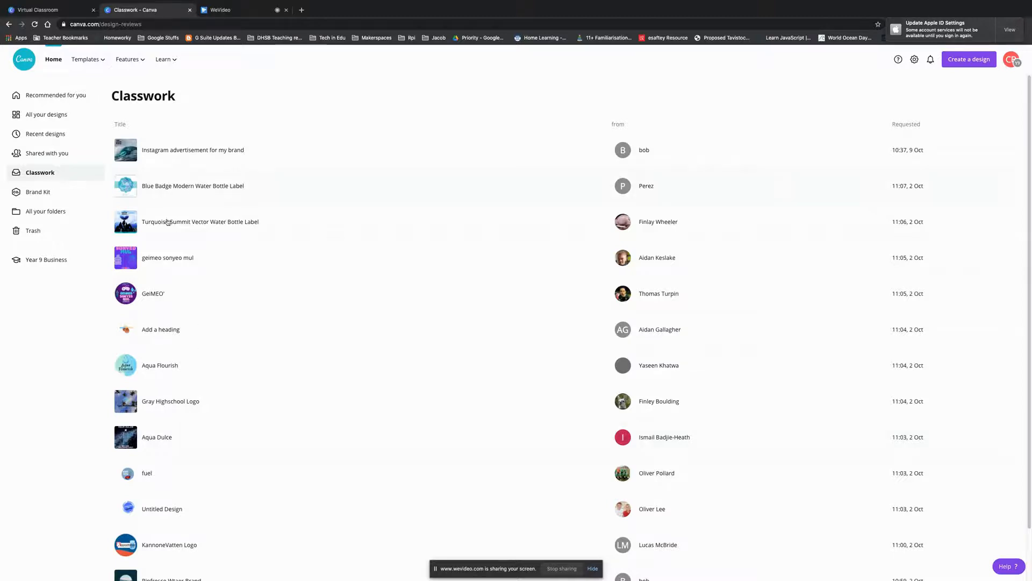
pyautogui.click(171, 364)
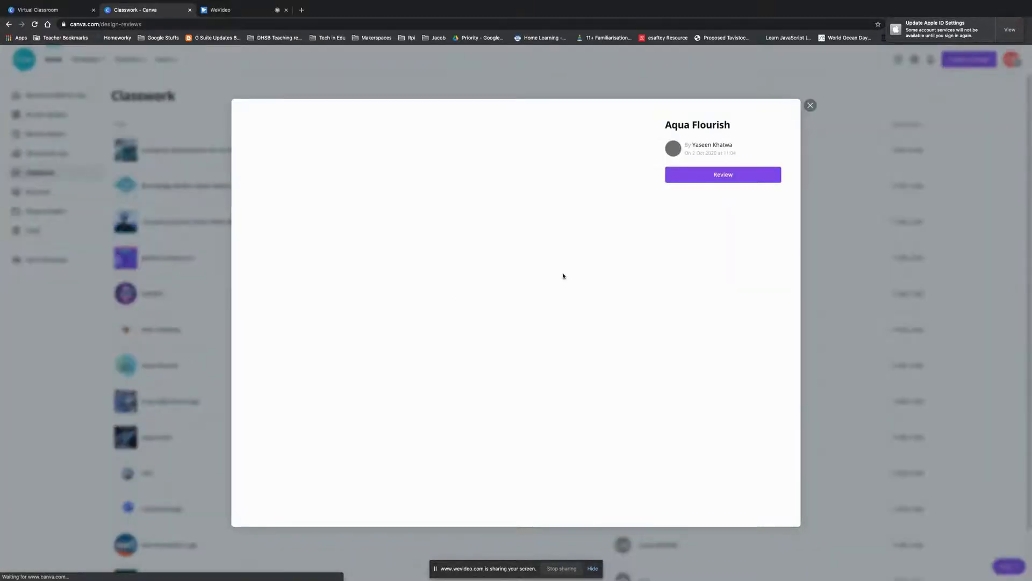
pyautogui.click(728, 177)
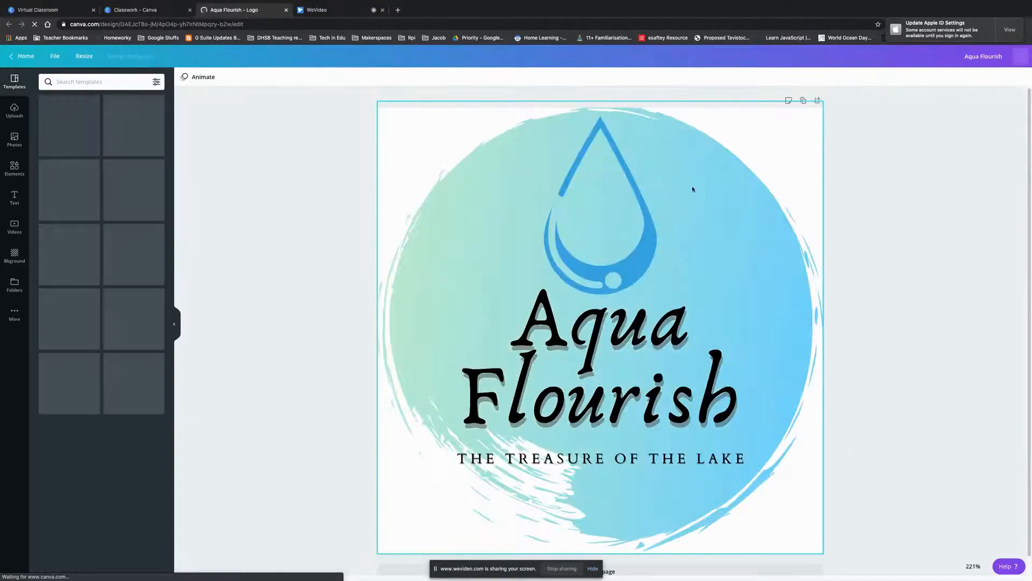
# Examine the comment option for the water-drop graphic and the review form for giving feedback or returning the design
pyautogui.click(589, 188)
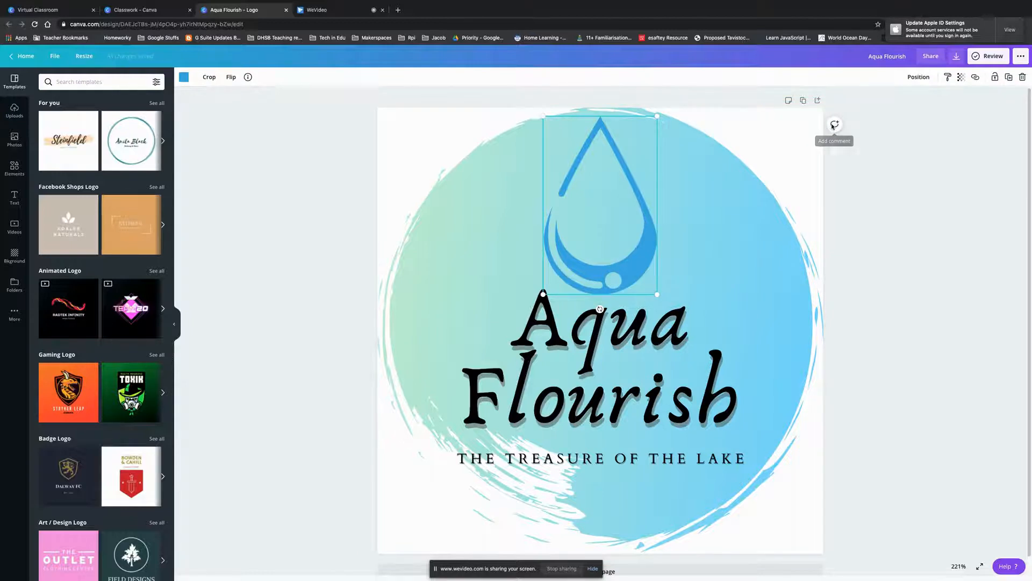
pyautogui.click(834, 124)
pyautogui.click(856, 151)
pyautogui.click(856, 152)
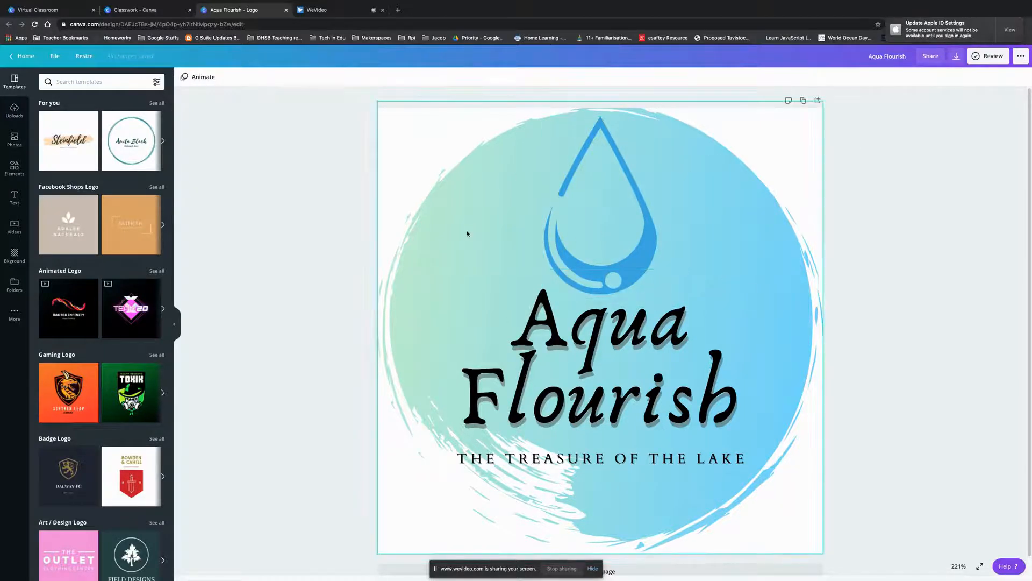
pyautogui.click(977, 58)
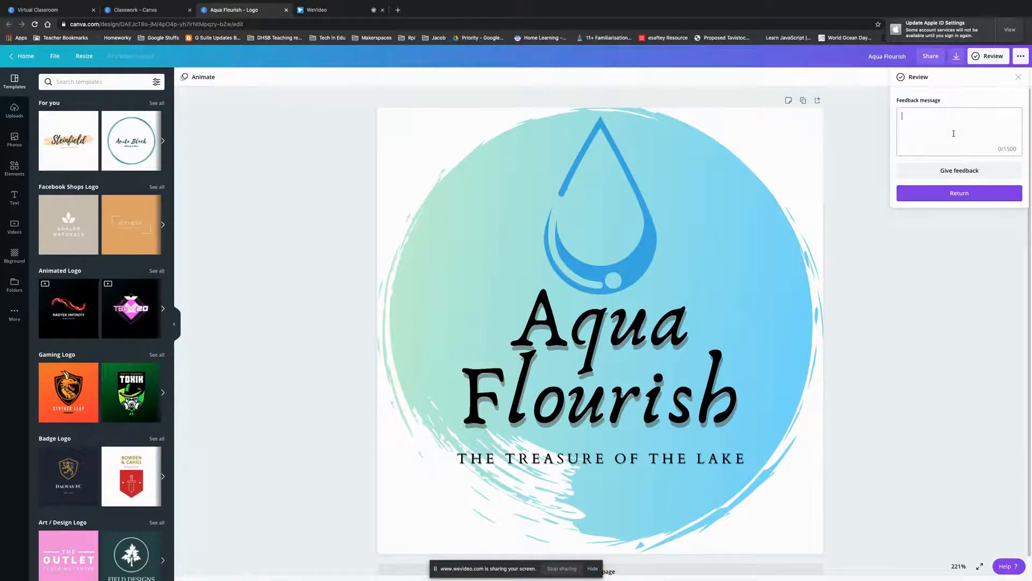
pyautogui.click(966, 200)
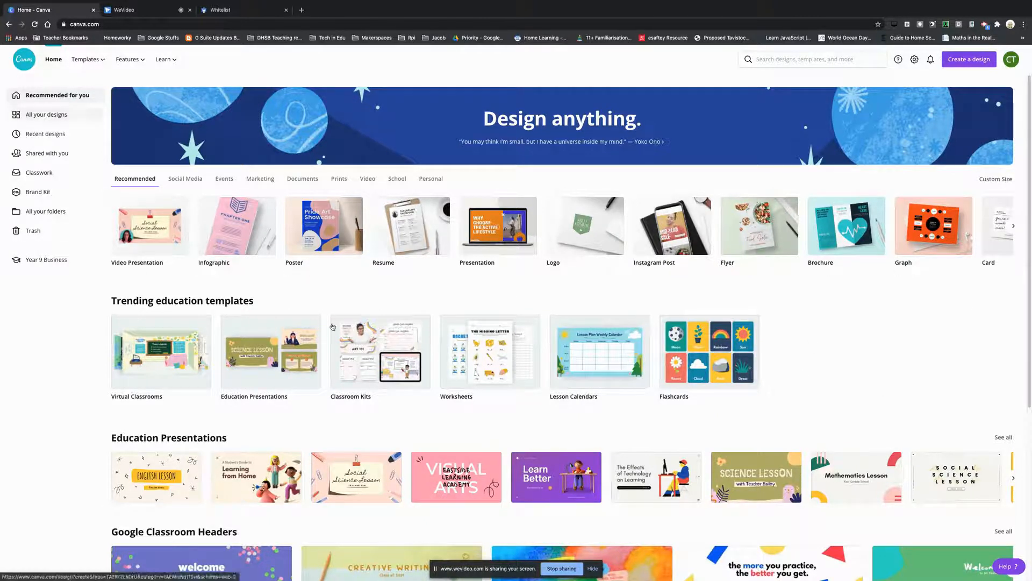
# Look through the student account's home page and the class options available to students on the Year 9 Business page
pyautogui.scroll(-4, 422, 335)
pyautogui.scroll(3, 421, 335)
pyautogui.scroll(1, 422, 335)
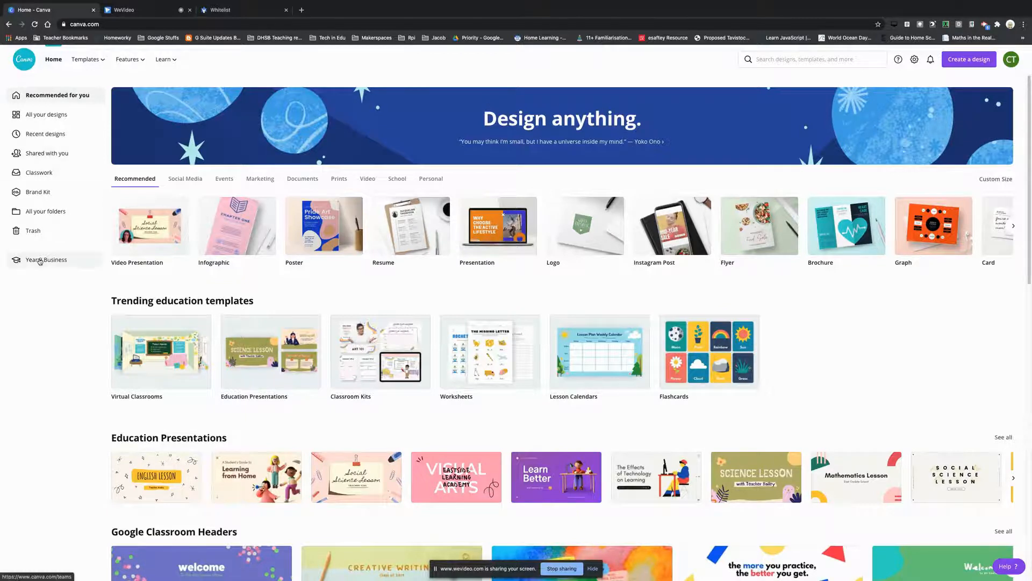
pyautogui.click(40, 260)
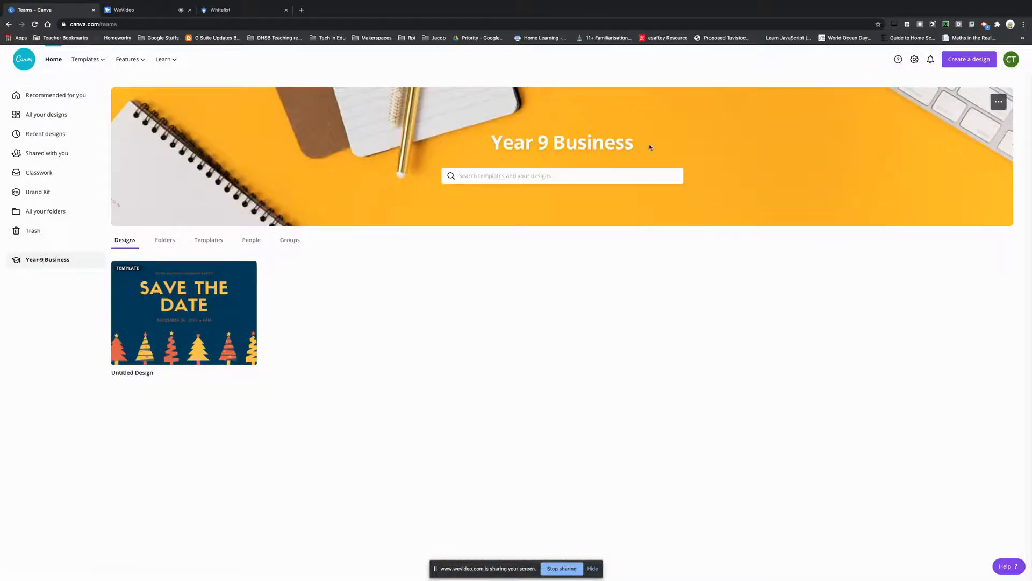
pyautogui.click(999, 102)
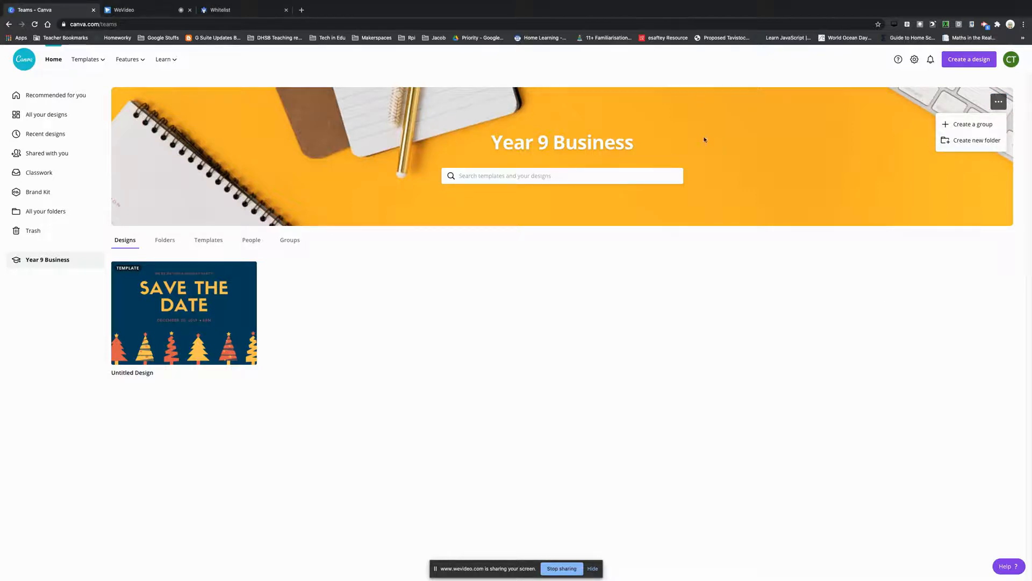
pyautogui.click(585, 303)
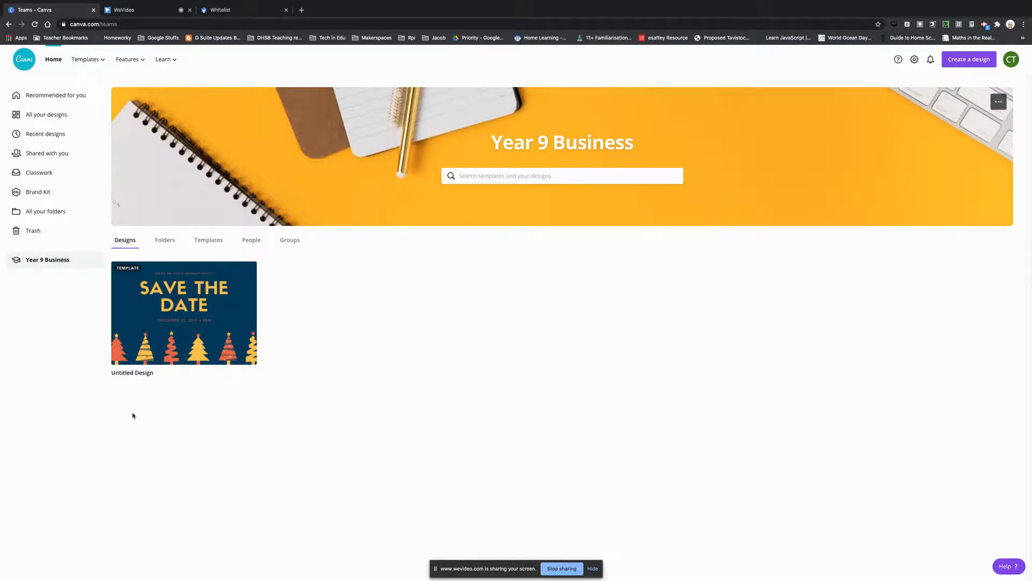
# Create a new design from the class's Save the Date template, dismiss the editing tip and select the main heading
pyautogui.click(196, 310)
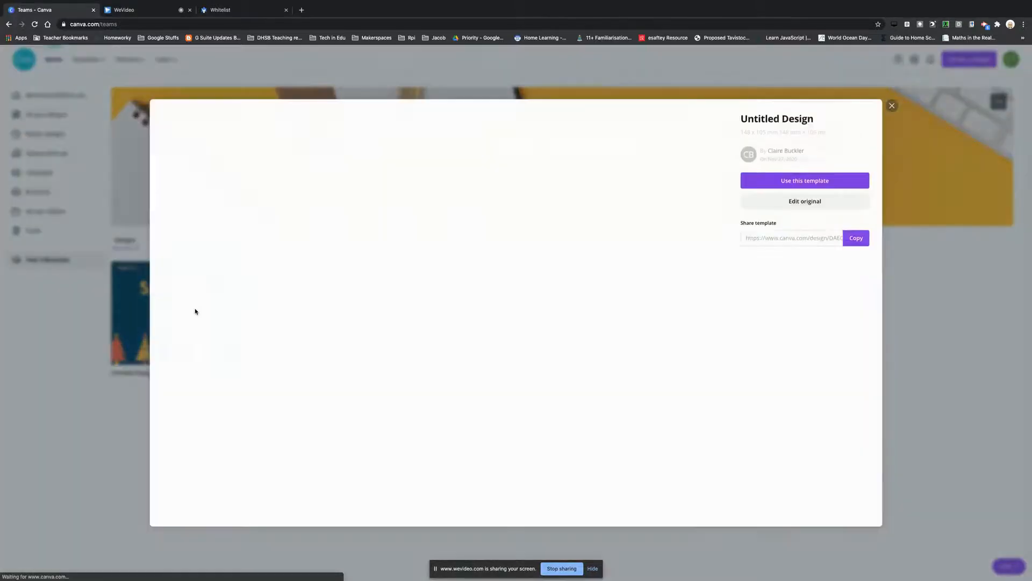
pyautogui.click(817, 184)
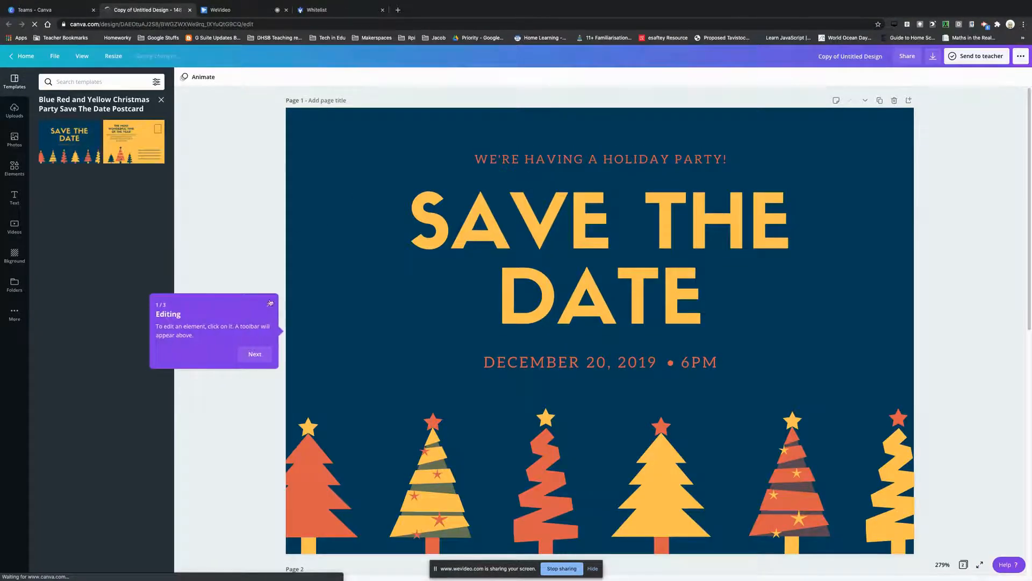
pyautogui.click(270, 303)
pyautogui.click(528, 273)
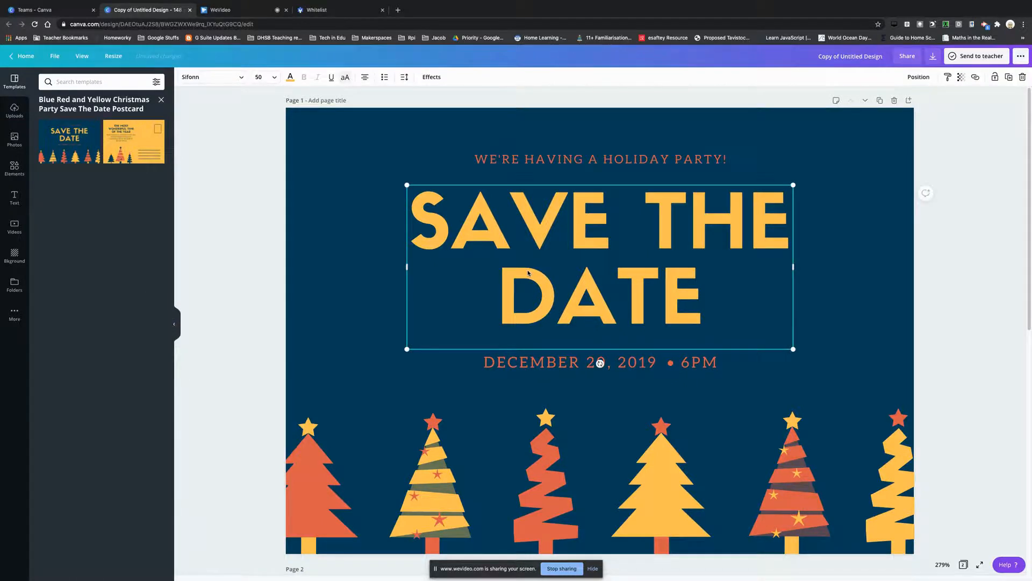
# Rename the copied Save the Date design with the test student's name
pyautogui.click(935, 57)
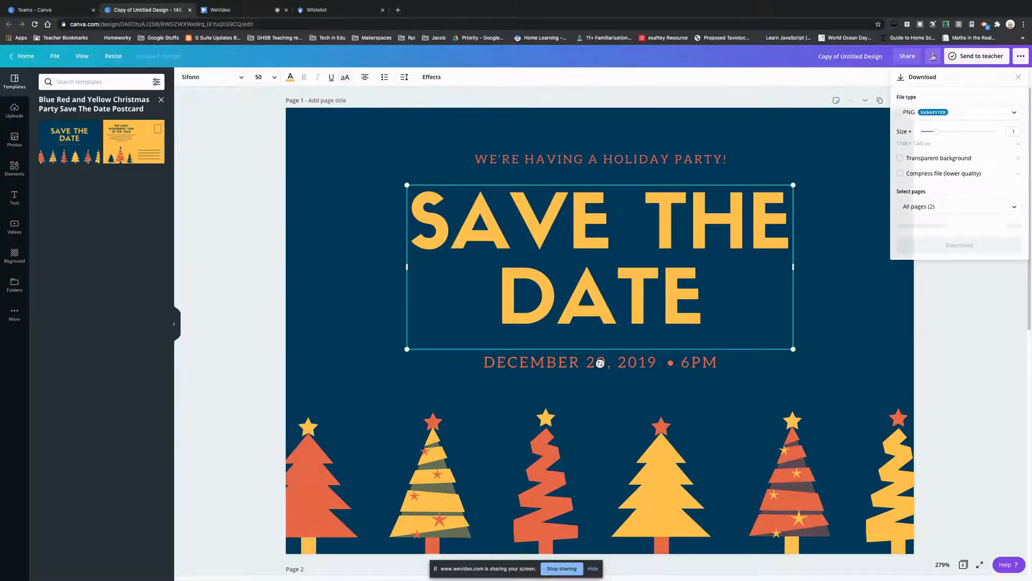
pyautogui.click(846, 58)
pyautogui.click(846, 58)
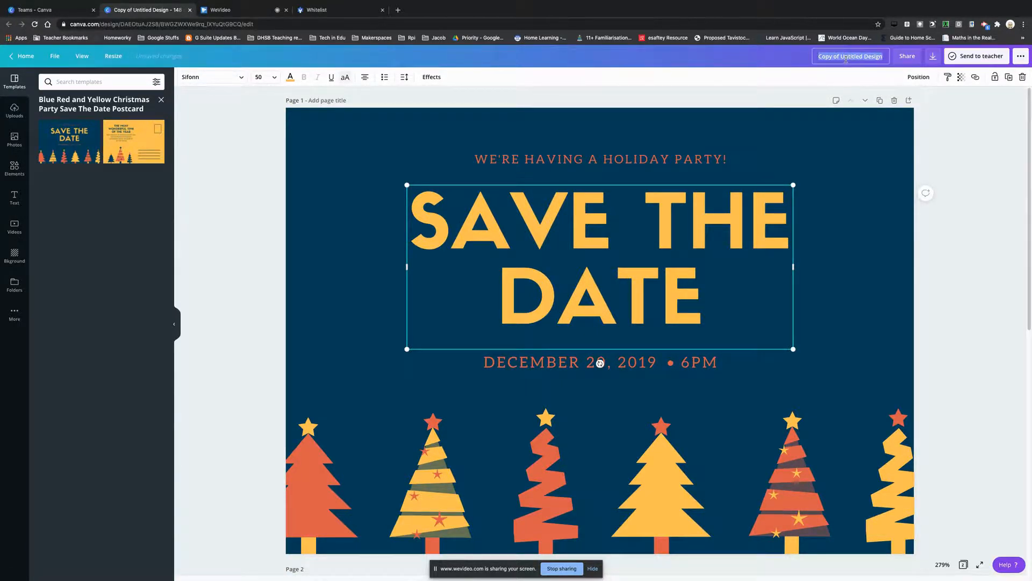
pyautogui.write('Ca')
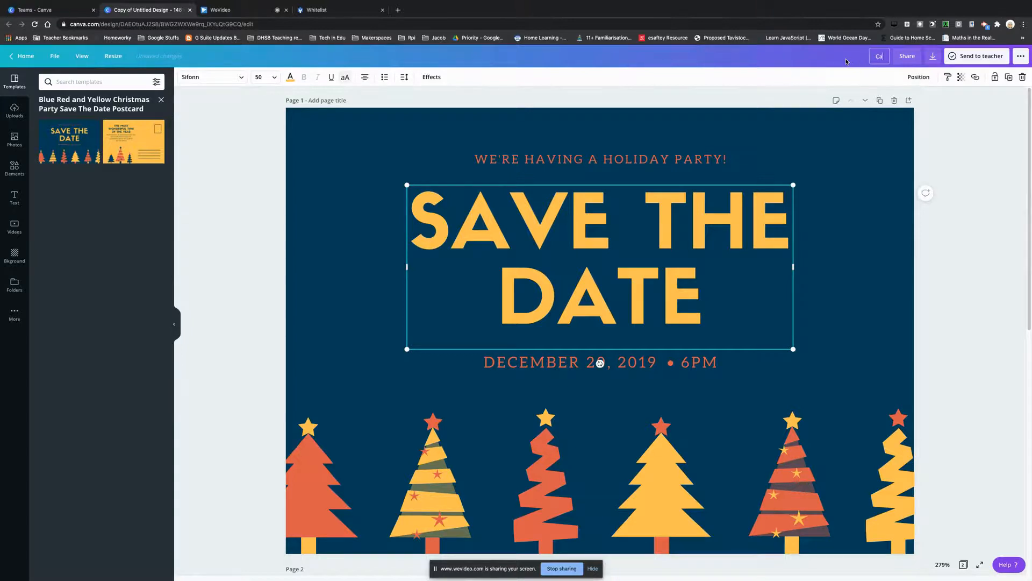
pyautogui.write('aire Test')
pyautogui.click(951, 122)
# Send the design to the class teacher with the message "Here is my work"
pyautogui.click(983, 59)
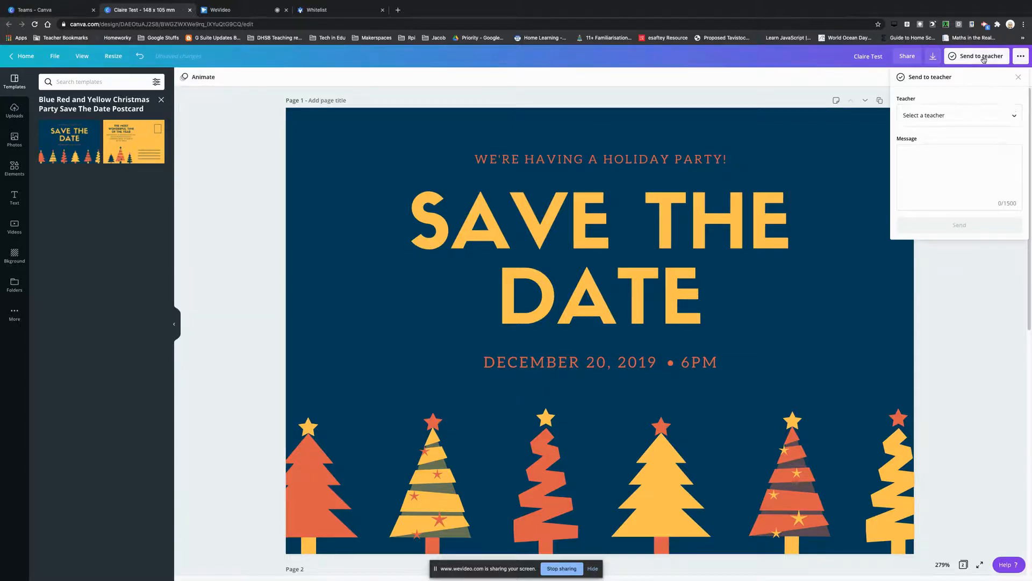
pyautogui.click(939, 164)
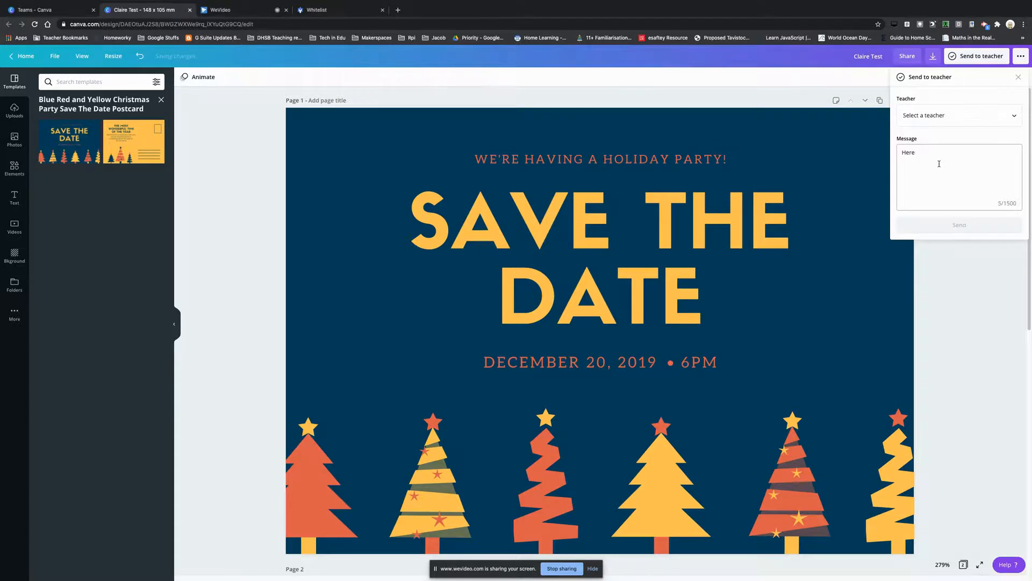
pyautogui.click(986, 115)
pyautogui.click(947, 115)
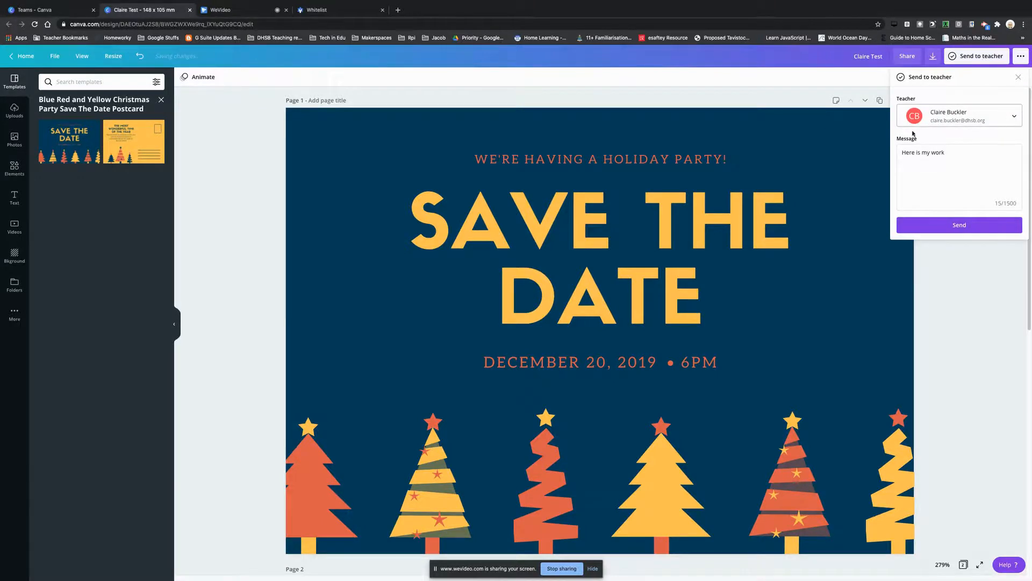
pyautogui.click(967, 225)
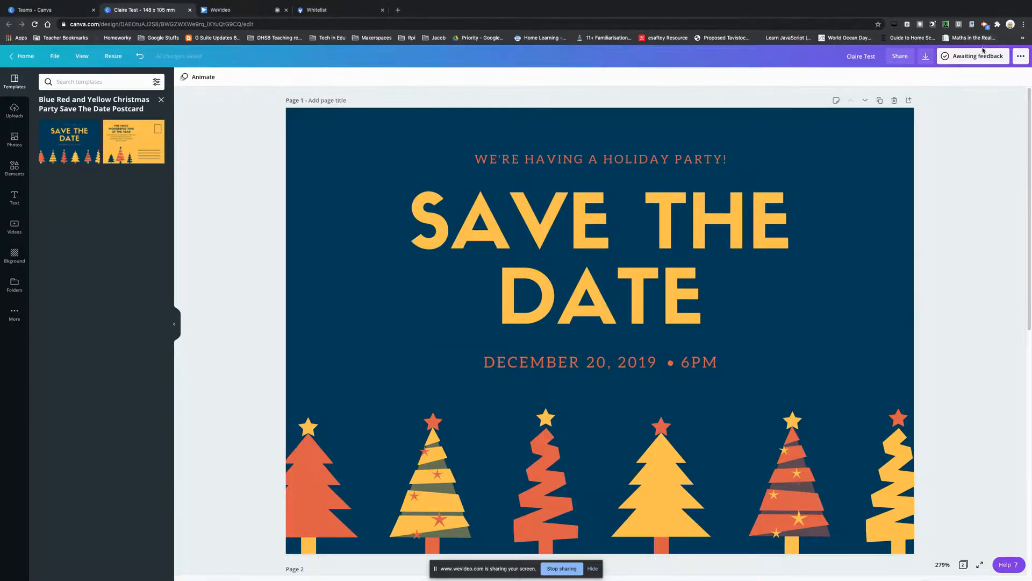
# Examine the design's other publishing options, and close the design and the template preview
pyautogui.click(1021, 57)
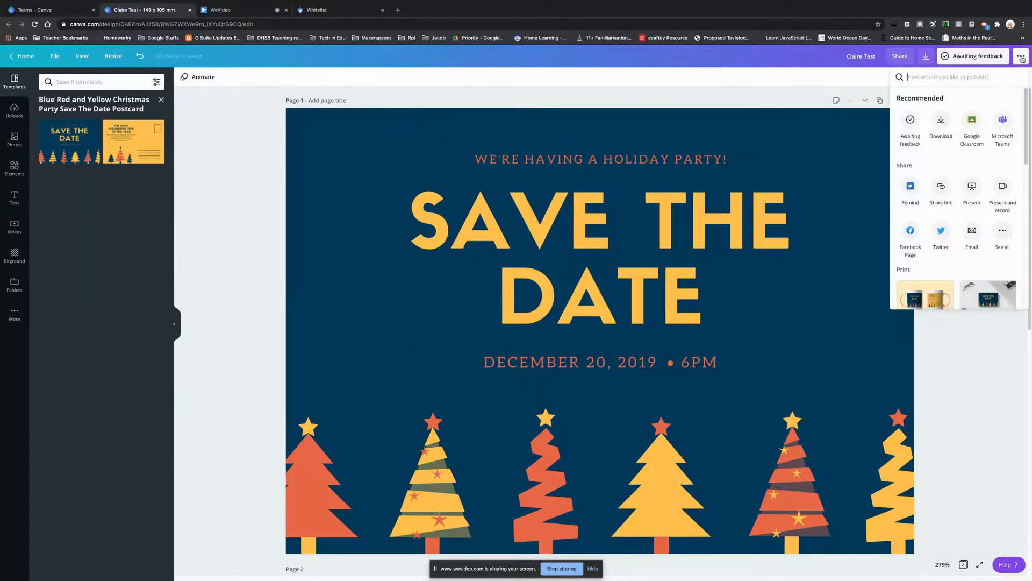
pyautogui.click(779, 244)
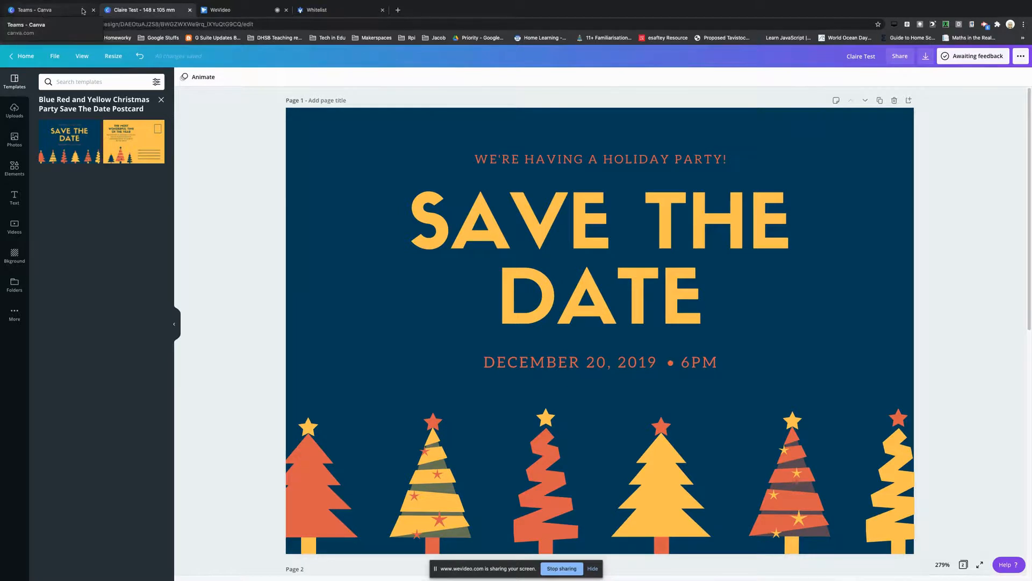
pyautogui.click(188, 10)
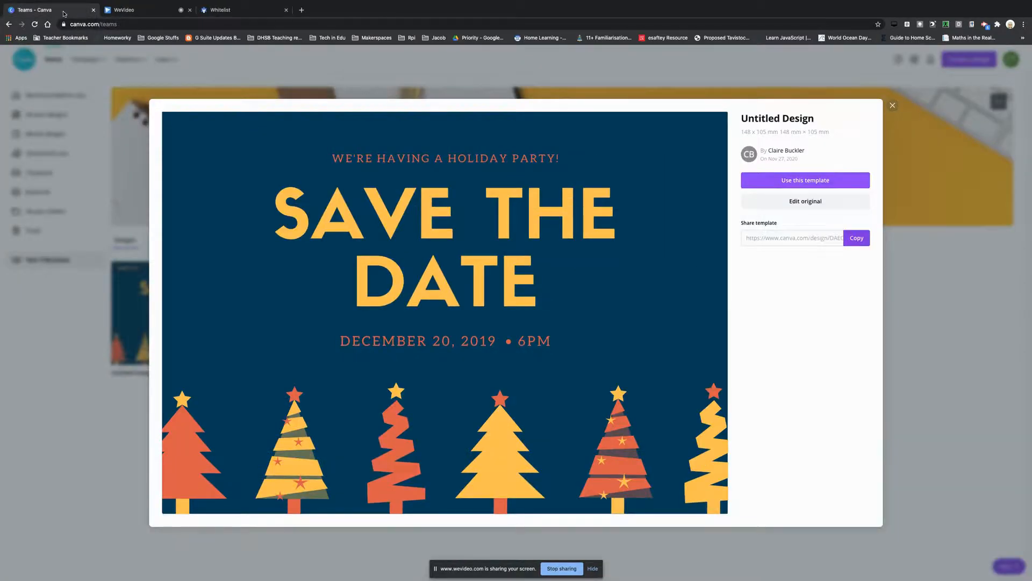
pyautogui.click(892, 105)
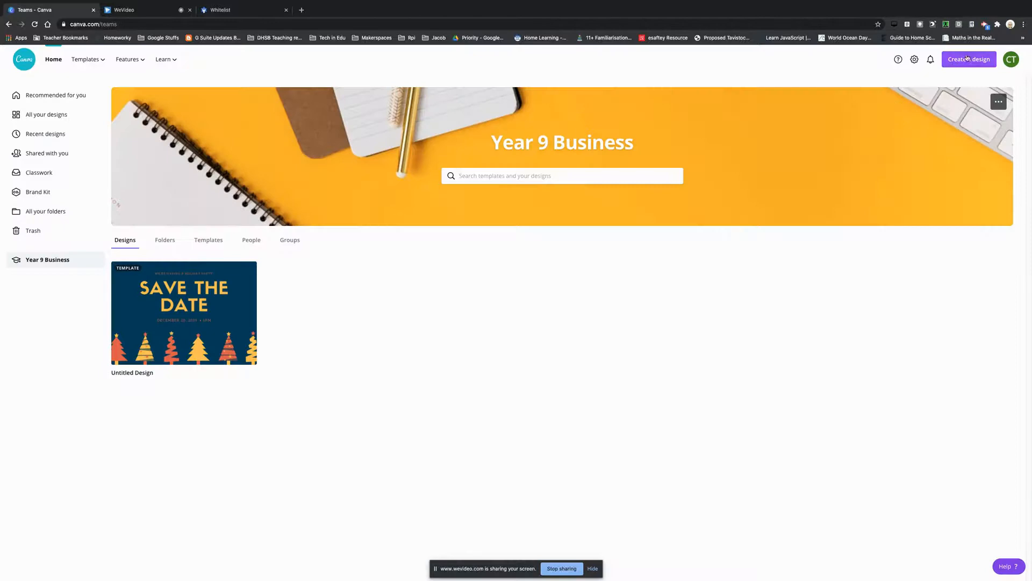
# Sign out of the student account, log in with the teacher's Google account and check that Year 9 Business is the active team
pyautogui.click(1009, 61)
pyautogui.click(930, 179)
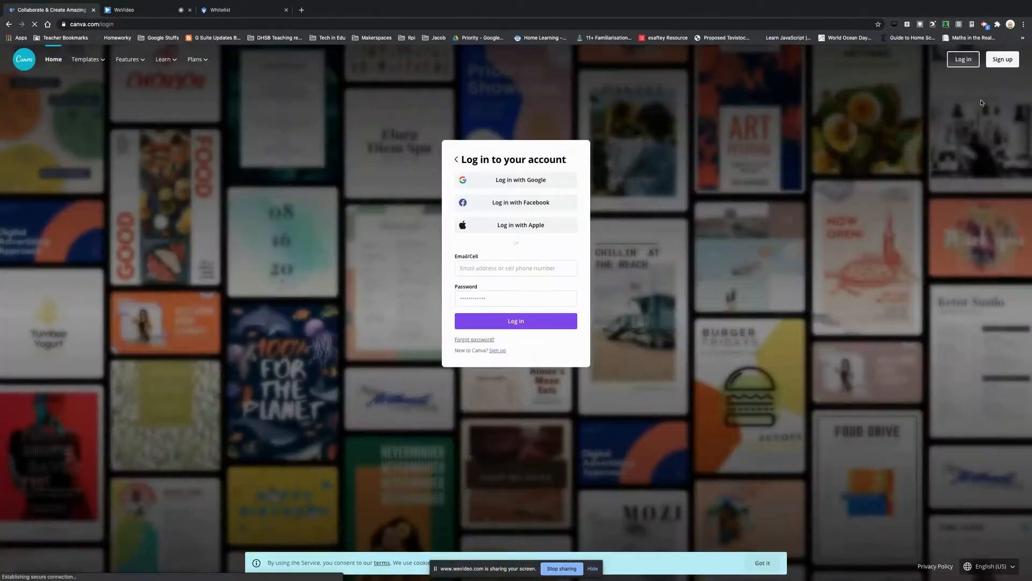
pyautogui.click(524, 183)
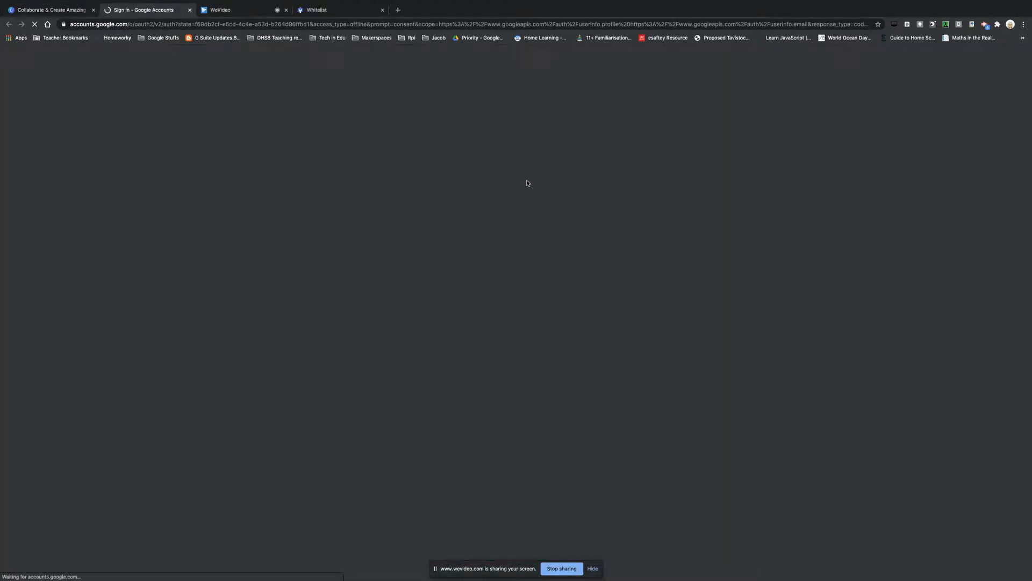
pyautogui.click(487, 304)
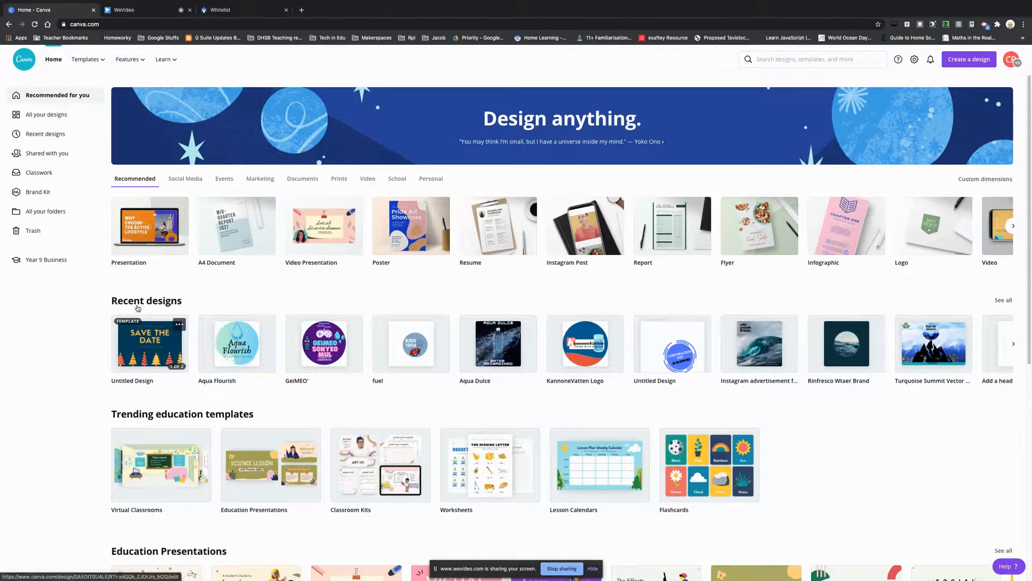
pyautogui.click(1010, 65)
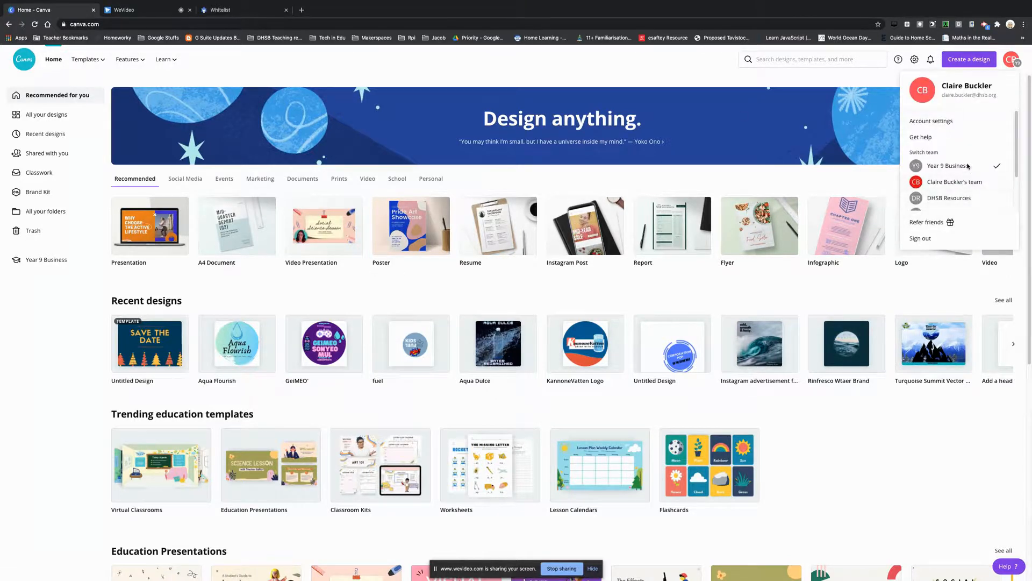
pyautogui.click(907, 506)
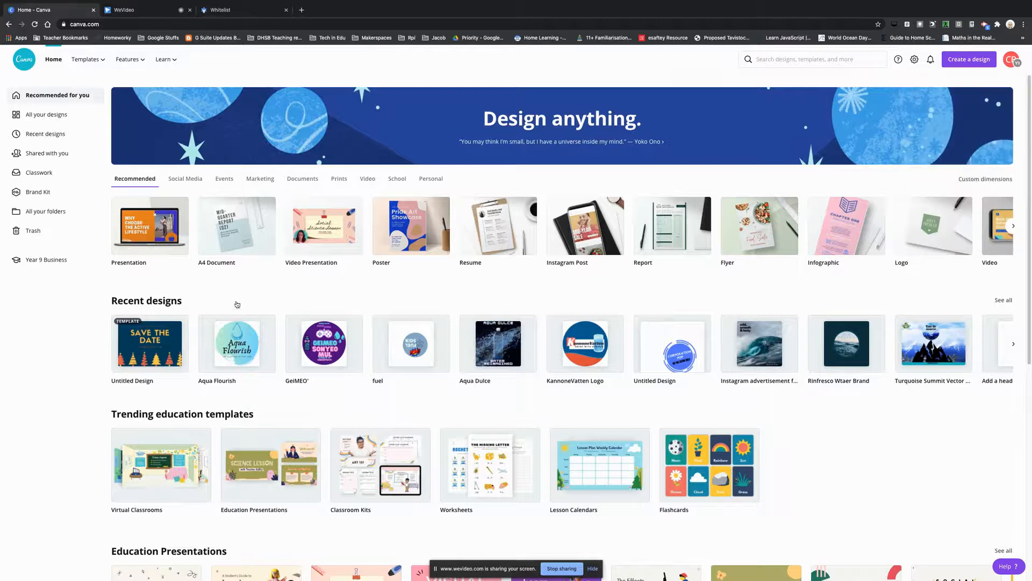
# Preview both pages of the newly submitted Save the Date design in Classwork and open it for review
pyautogui.click(37, 173)
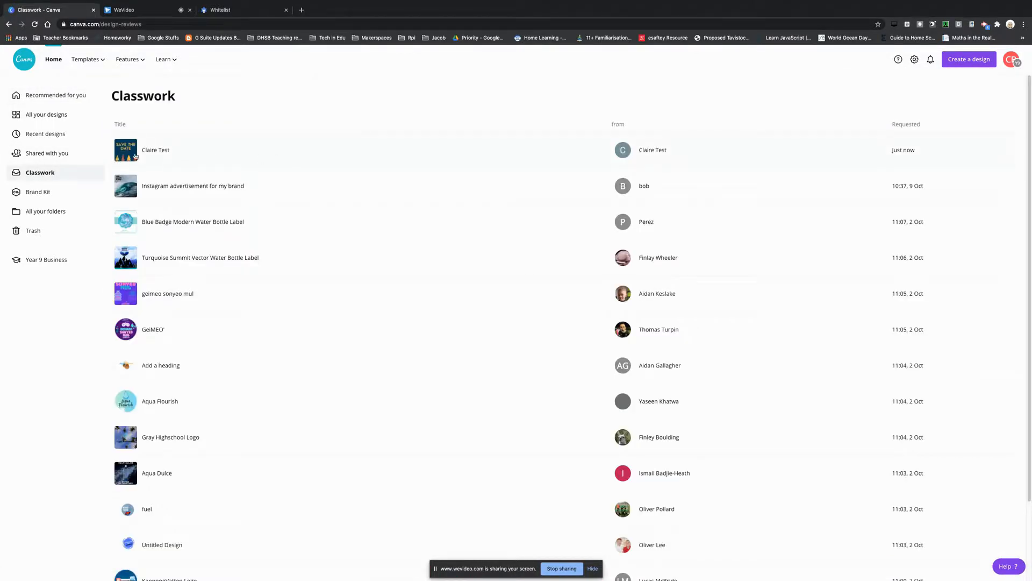
pyautogui.click(173, 151)
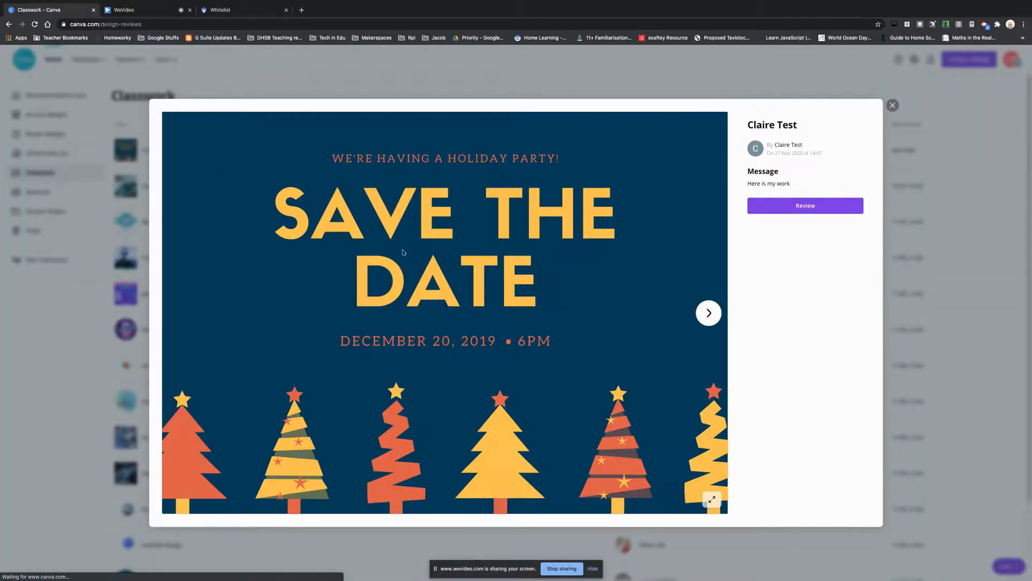
pyautogui.click(703, 311)
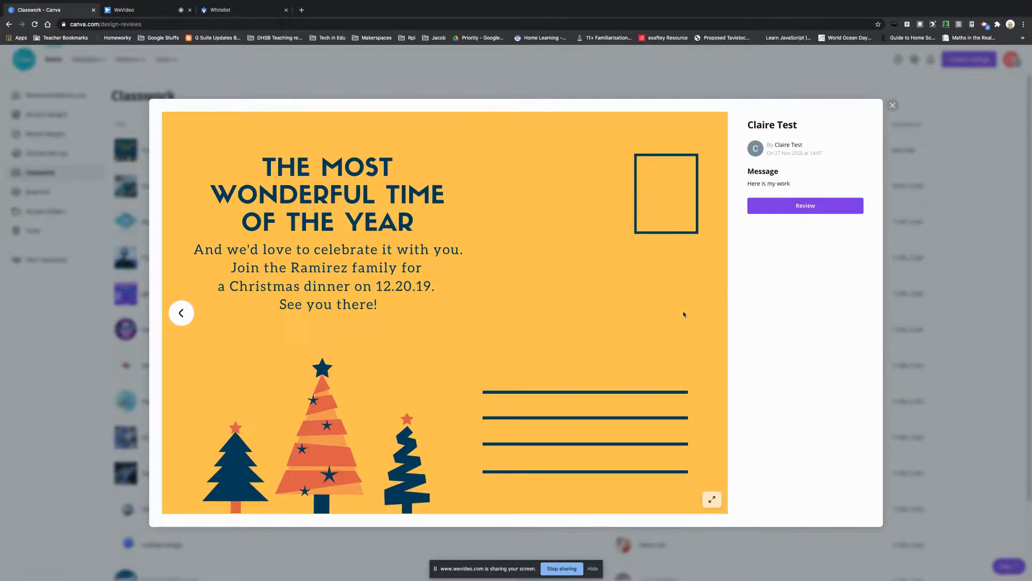
pyautogui.click(808, 209)
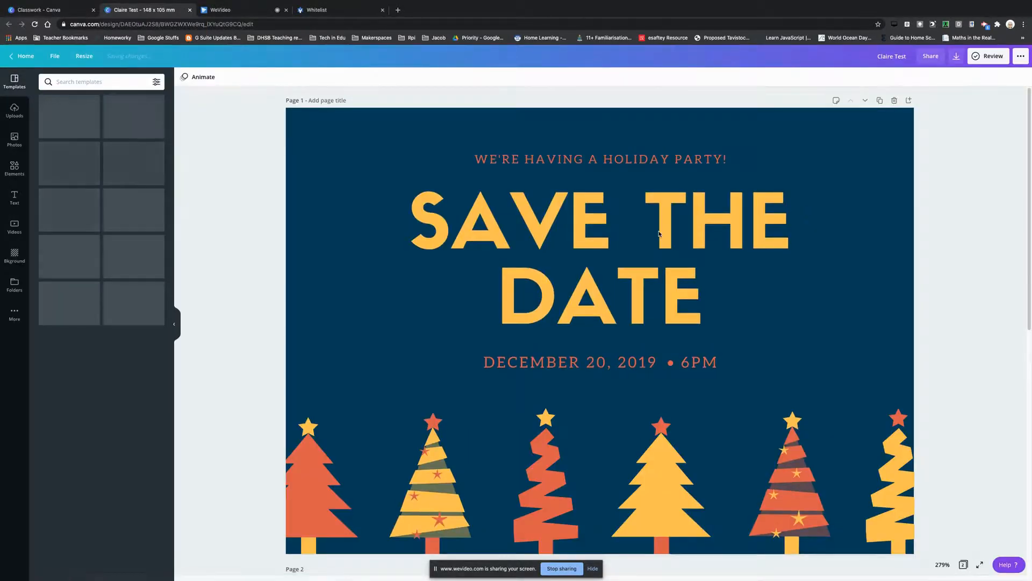
# Examine the comment option on the SAVE THE DATE heading and discard the empty comment
pyautogui.click(659, 233)
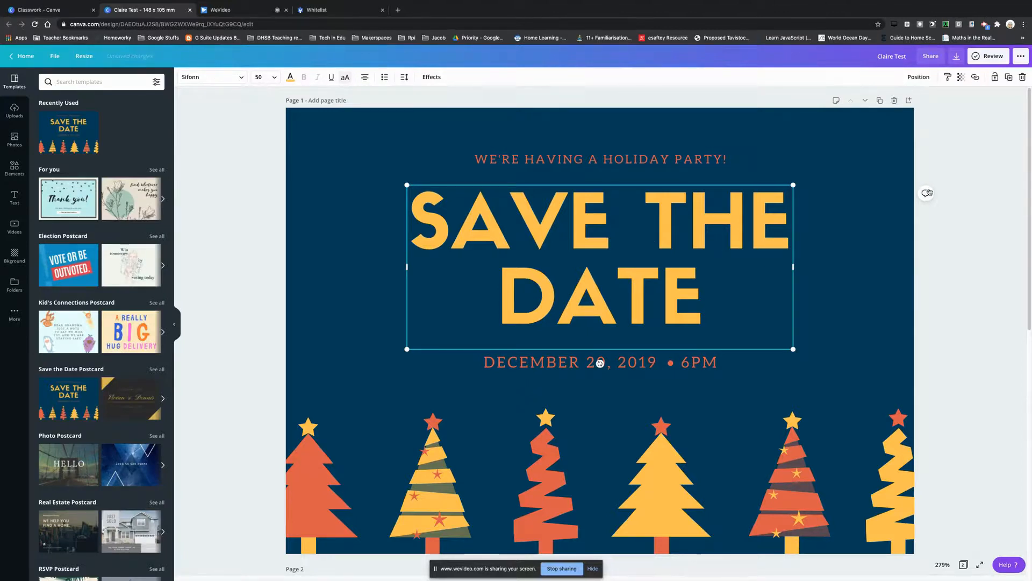
pyautogui.click(926, 193)
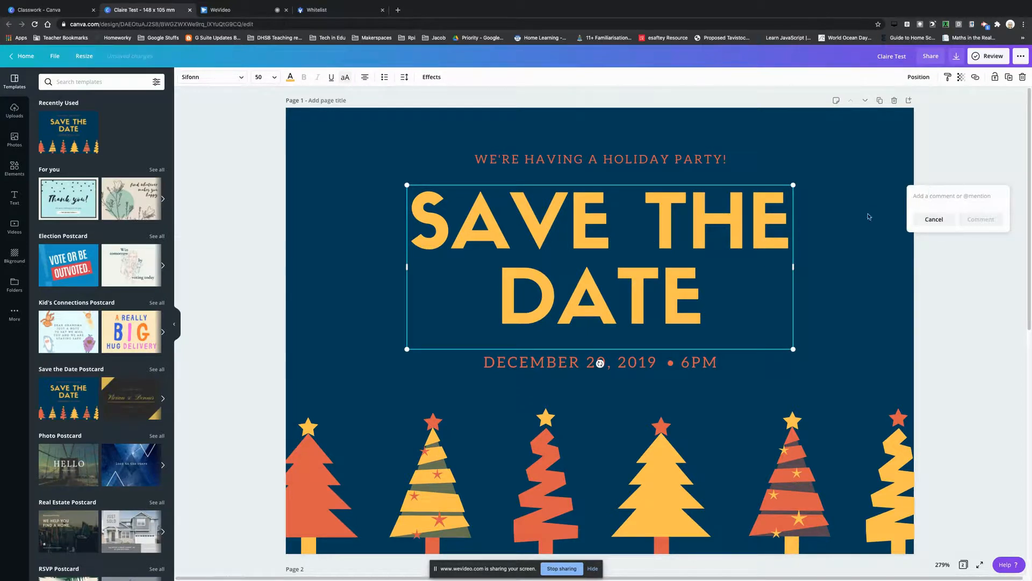
pyautogui.click(927, 219)
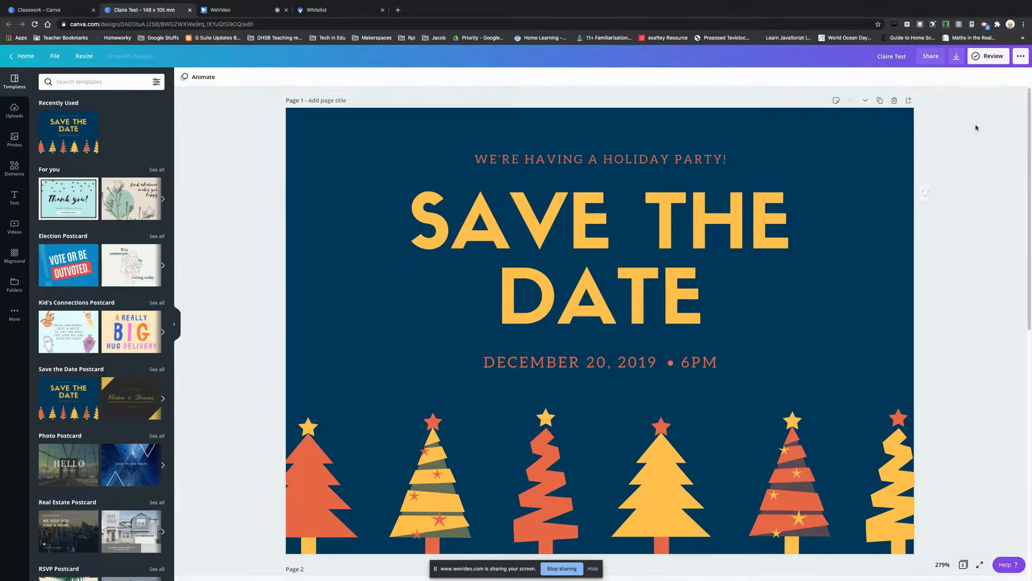
# Return the Save the Date design to the student with the feedback message "Here is you rowk"
pyautogui.click(985, 61)
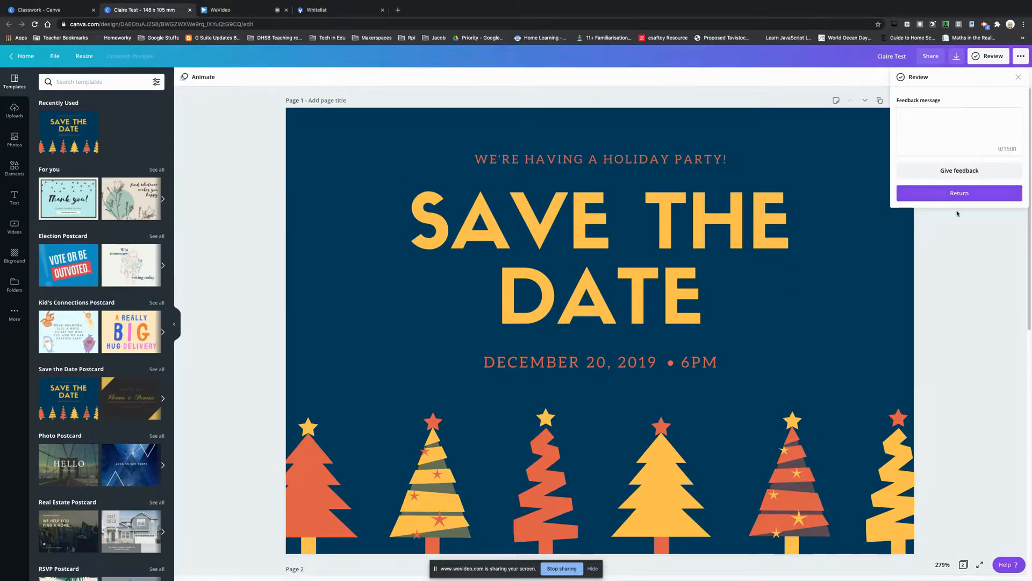
pyautogui.click(961, 171)
pyautogui.click(960, 146)
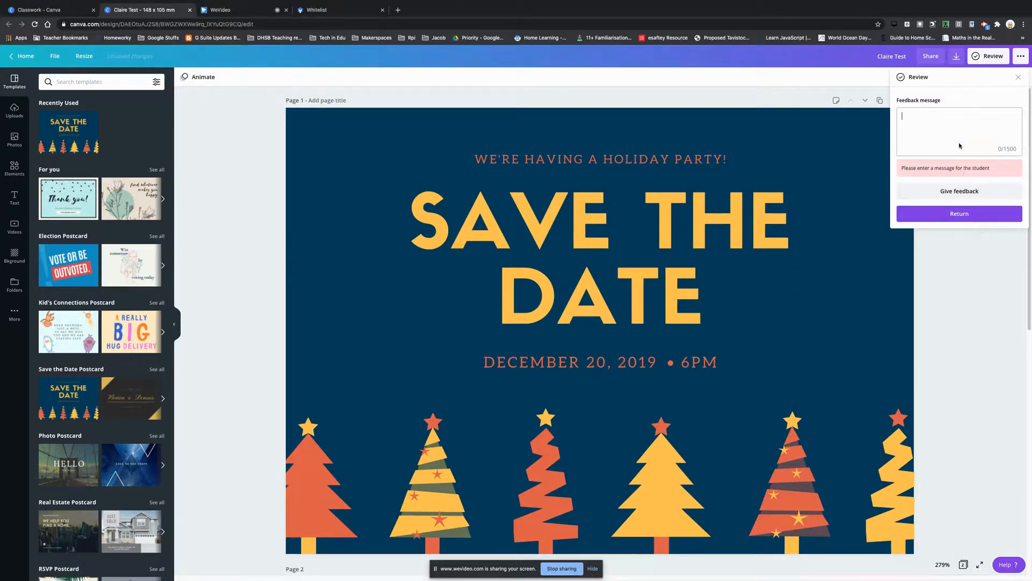
pyautogui.write('He')
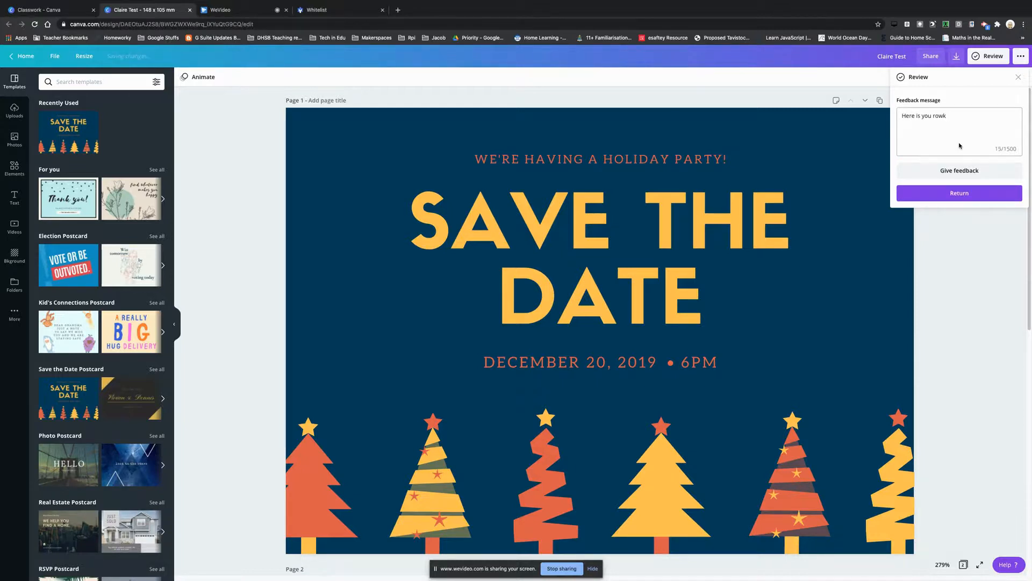
pyautogui.write('re is your wor')
pyautogui.click(976, 191)
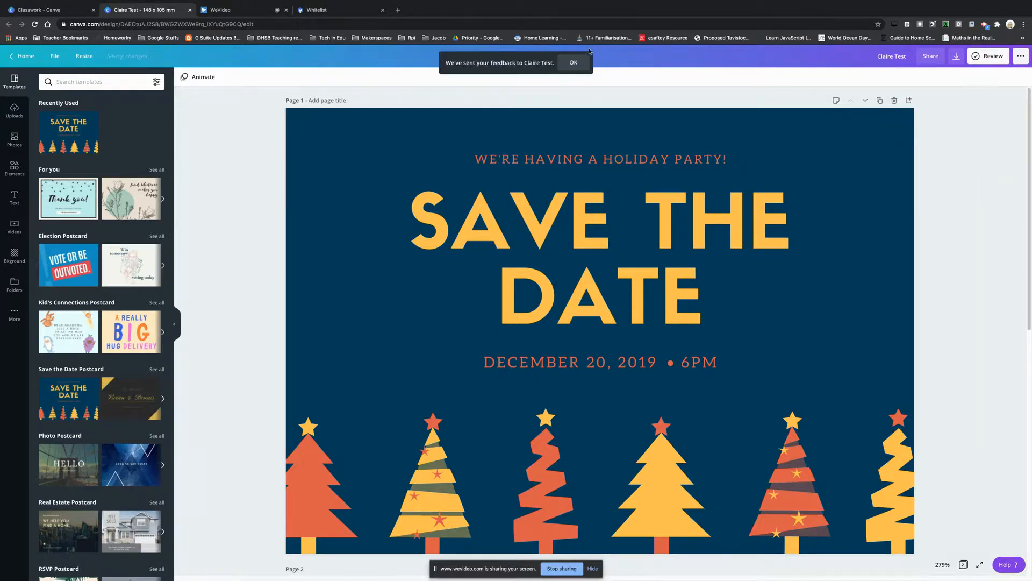
pyautogui.click(574, 63)
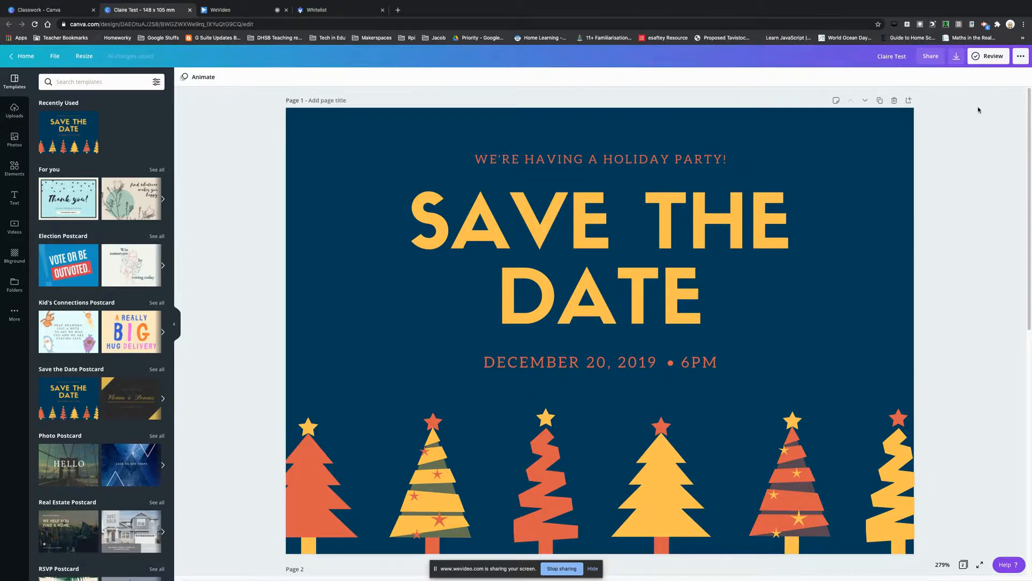
# Look over the design's review options again, close them and go back to the home page
pyautogui.click(1003, 58)
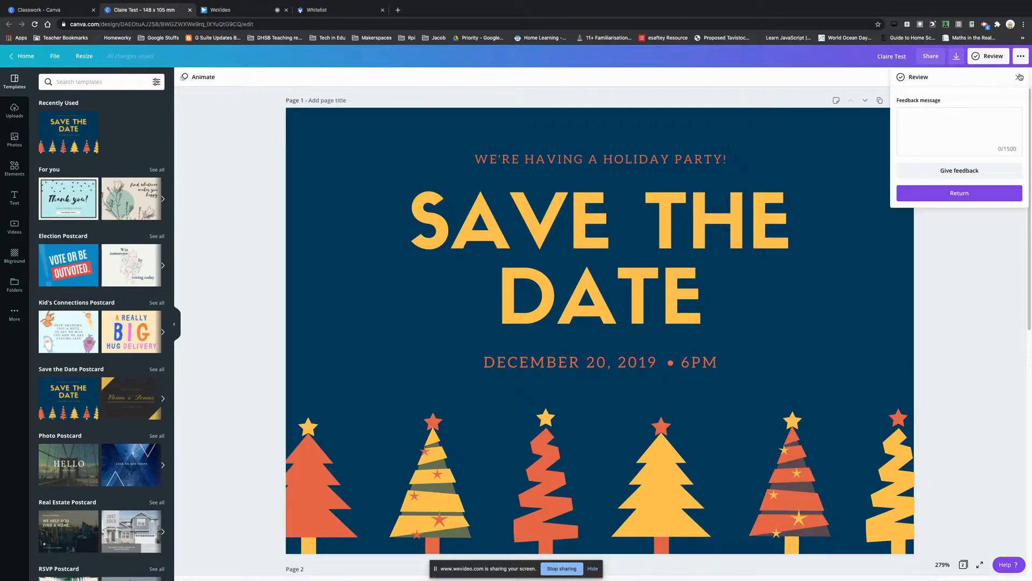
pyautogui.click(1020, 76)
pyautogui.click(21, 60)
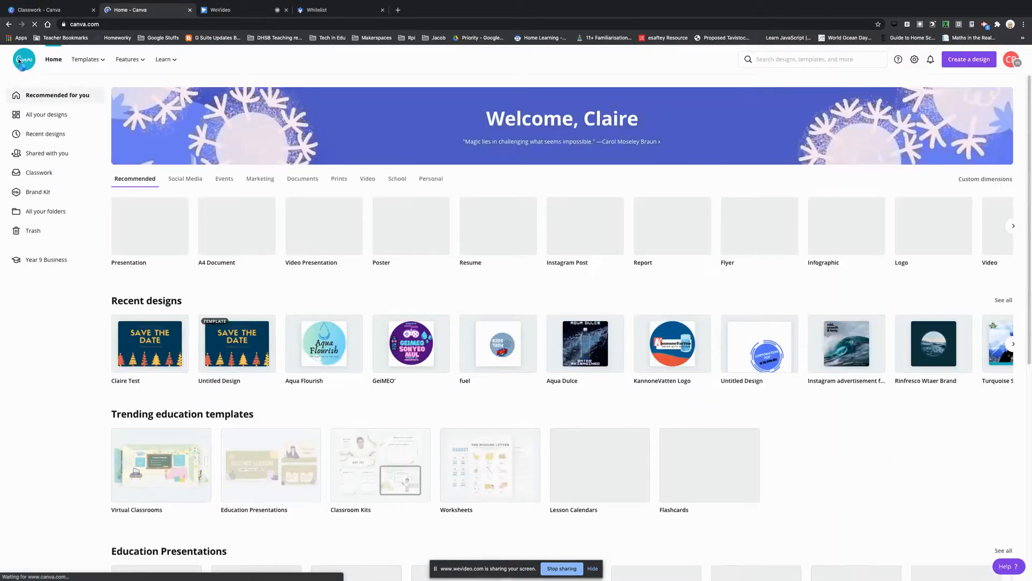
# View the Brand Kit page and check the activity notifications for designs awaiting review
pyautogui.click(1013, 60)
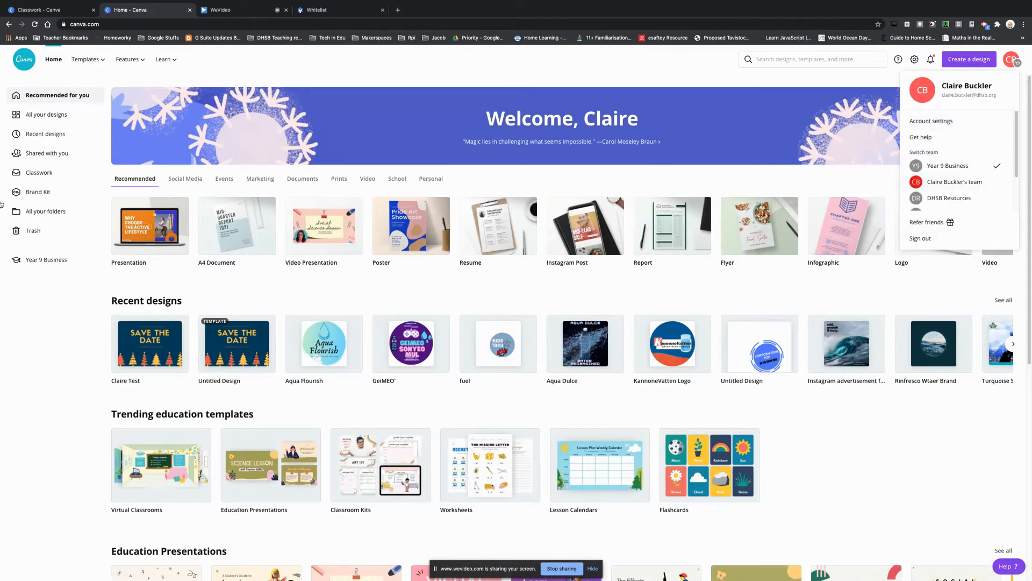
pyautogui.click(31, 194)
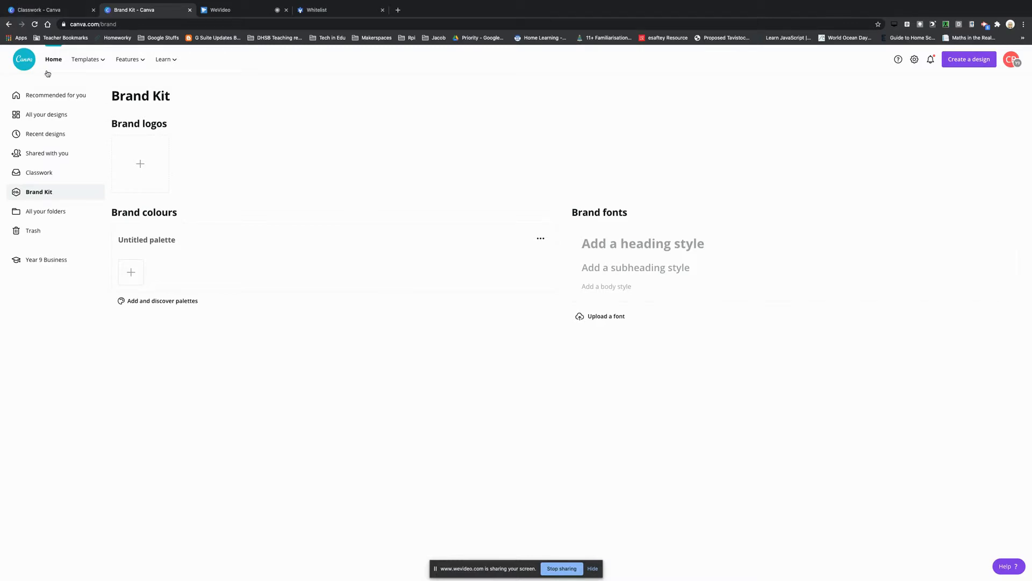
pyautogui.click(931, 59)
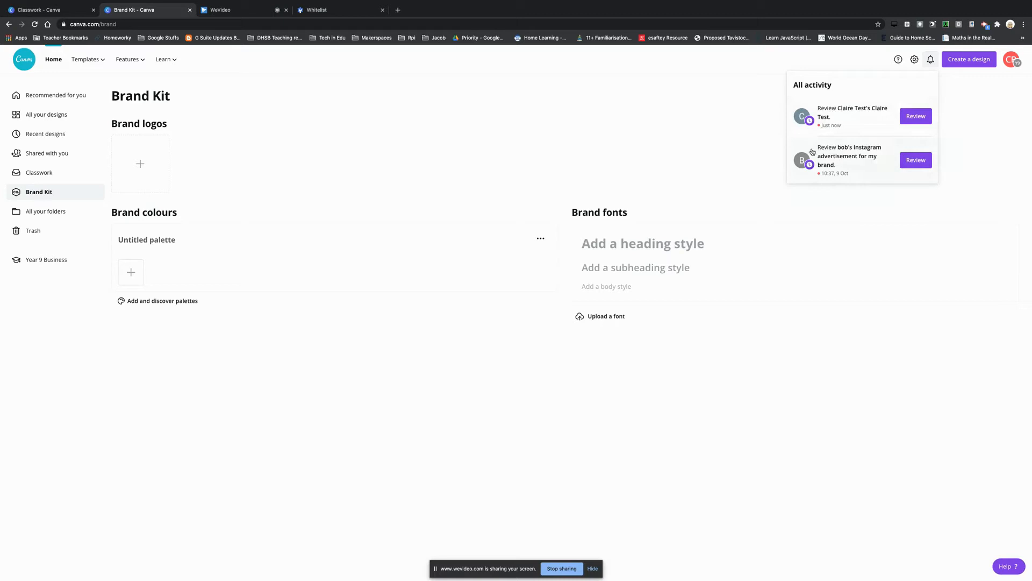
pyautogui.click(728, 160)
# Switch the active team from Year 9 Business to the teacher's own personal team
pyautogui.click(1008, 63)
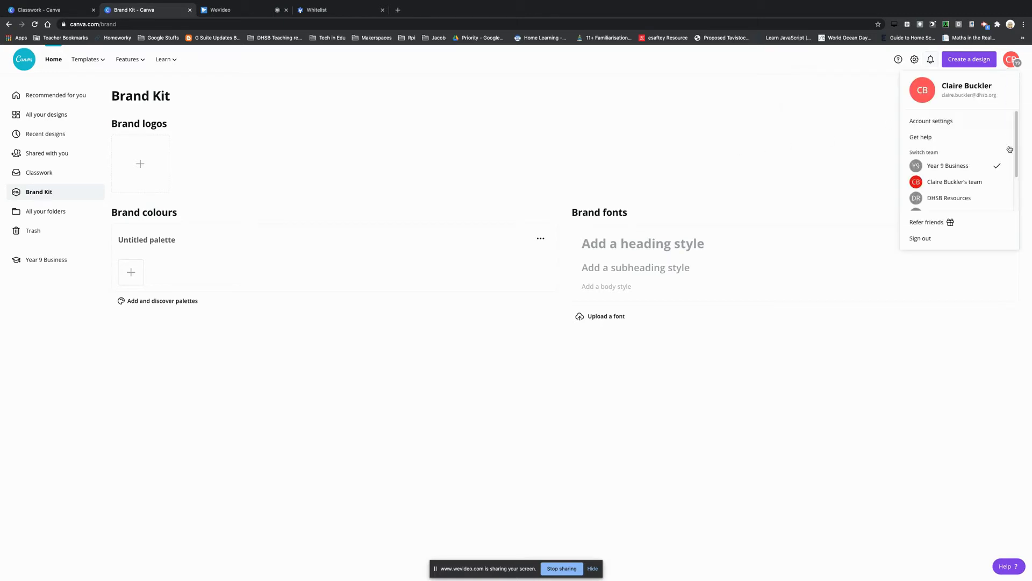
pyautogui.click(942, 185)
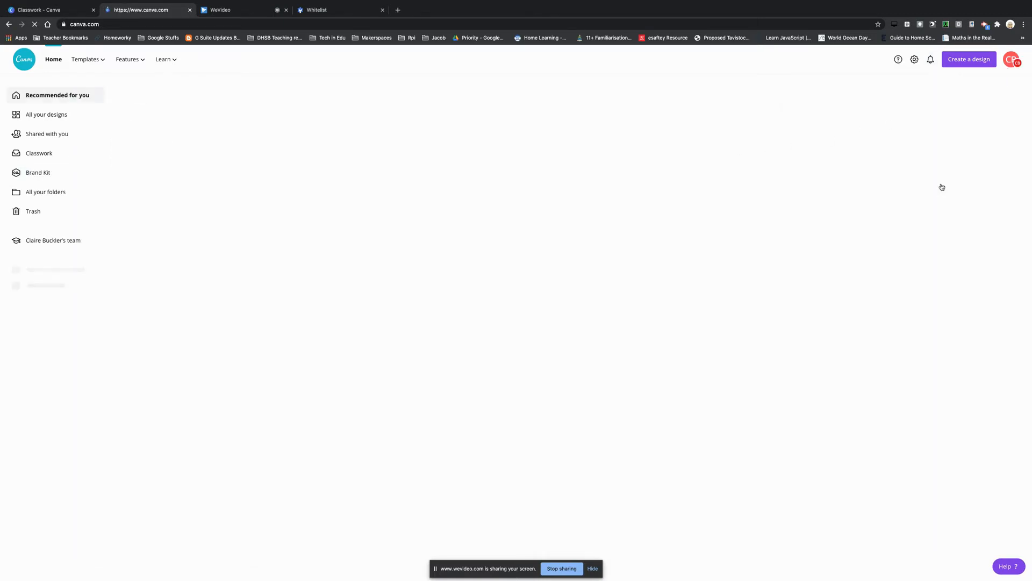